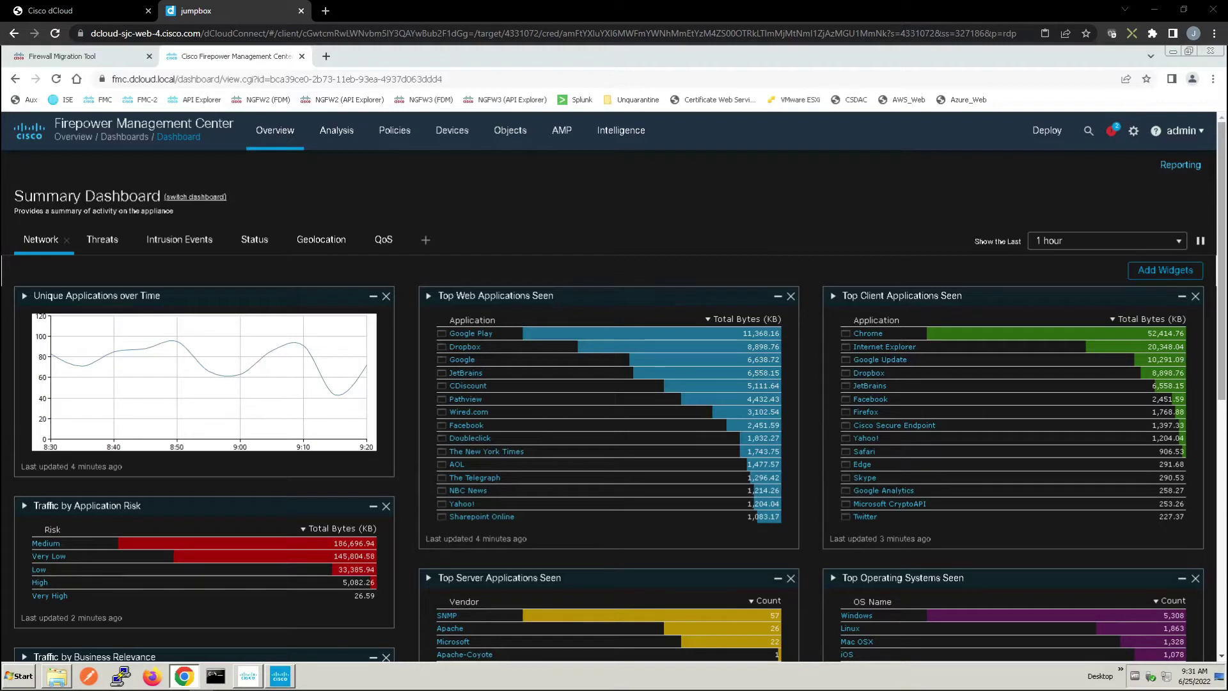
Show the Application Statistics dashboard's TLS Fingerprint widgets for the last 1 week.
click(194, 198)
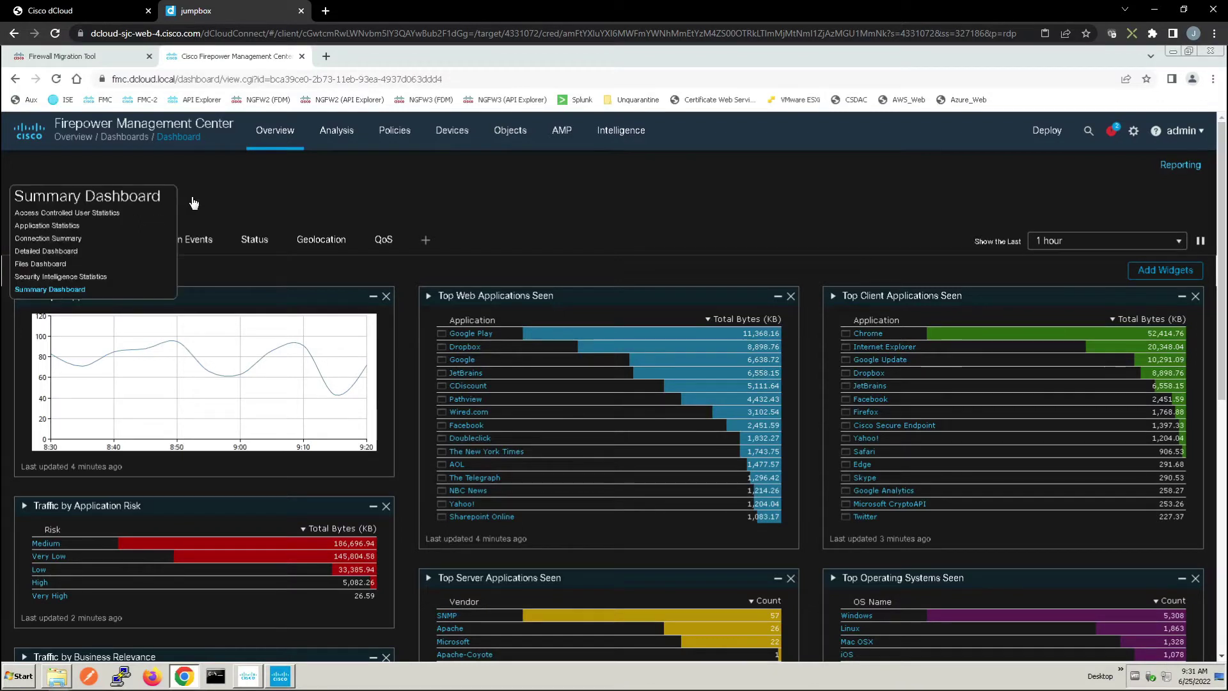
click(73, 227)
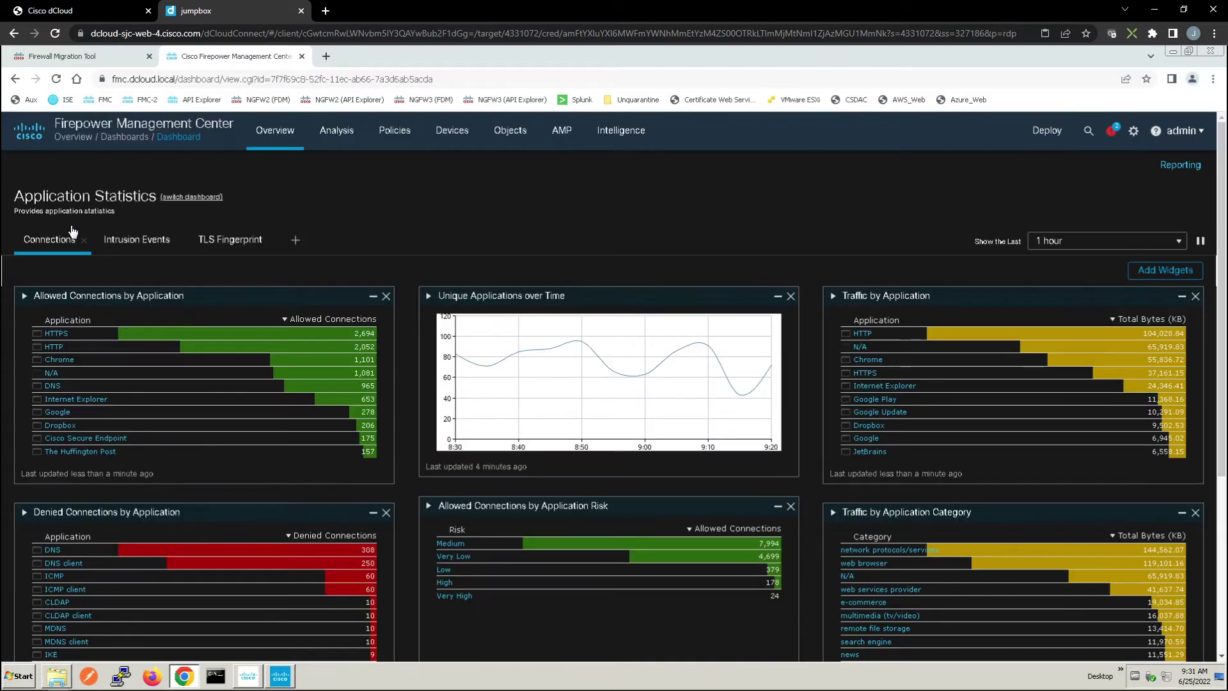
click(151, 245)
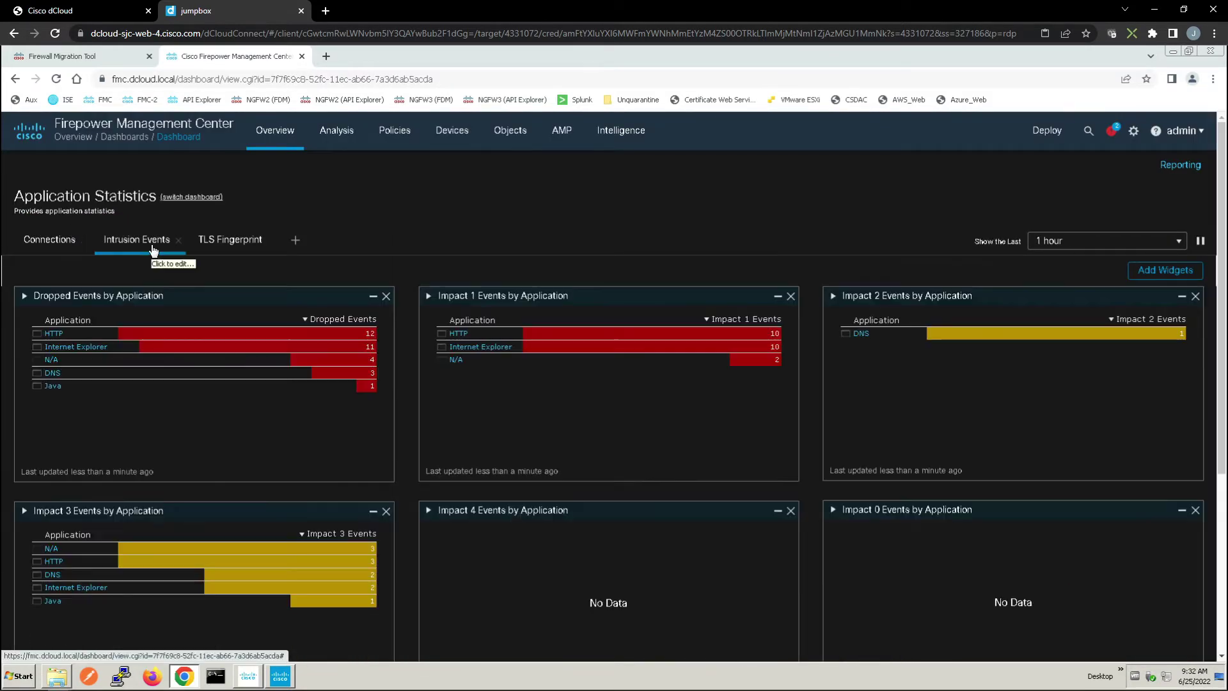
click(231, 243)
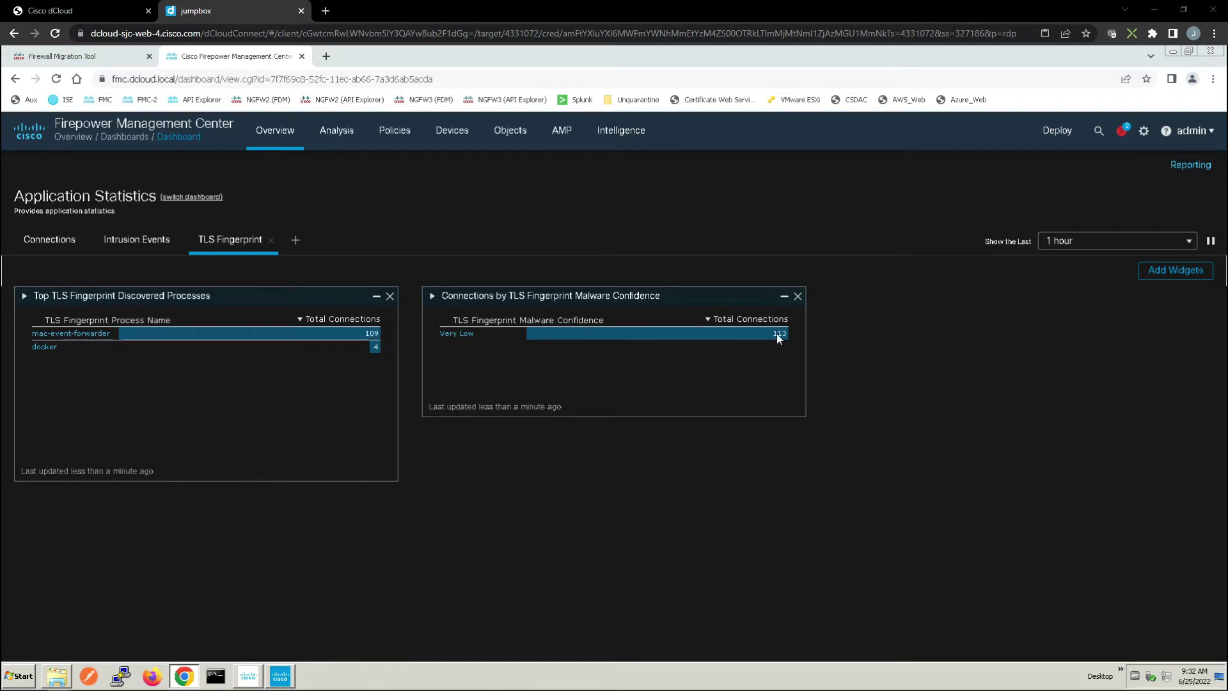
click(1120, 242)
click(1067, 293)
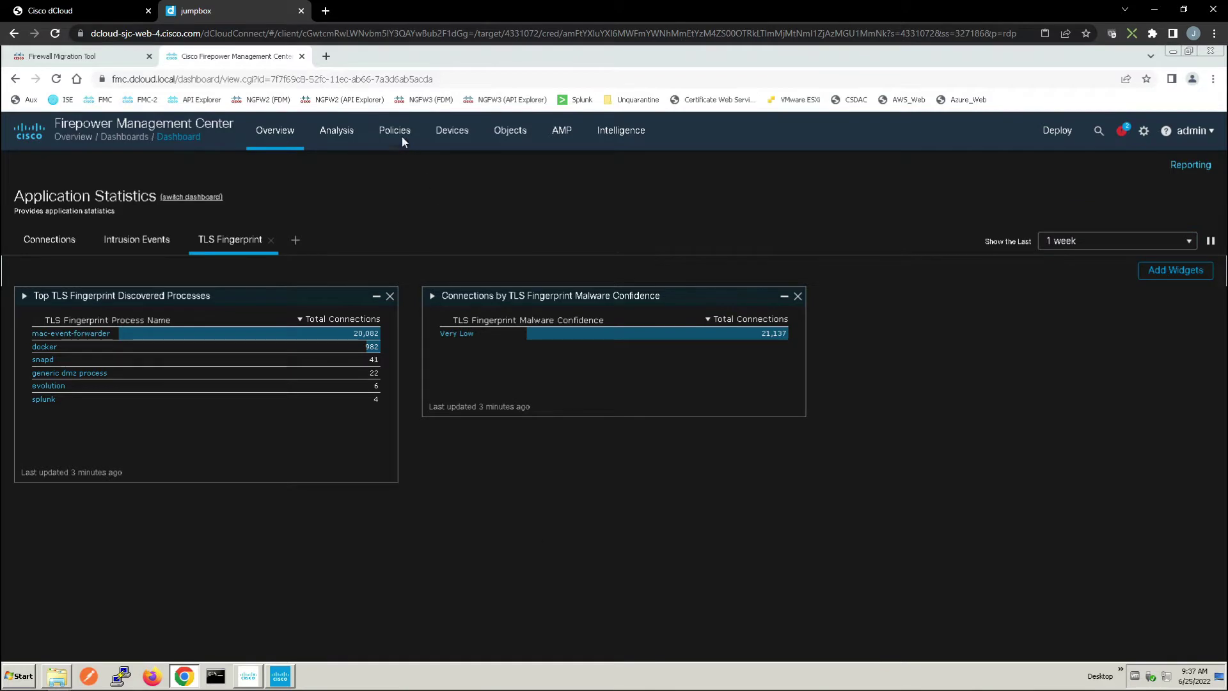
Edit the Base_Policy access control policy and scroll its Advanced settings to toggle Encrypted Visibility Engine.
mouse_move(402, 136)
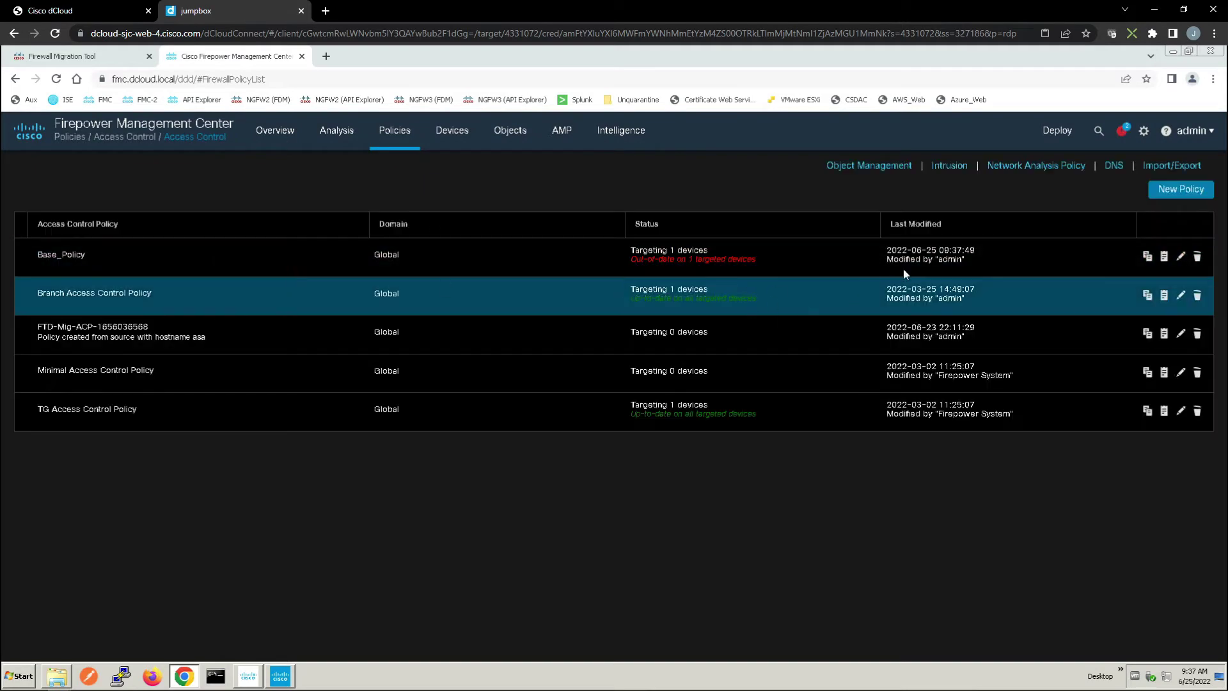
click(1181, 256)
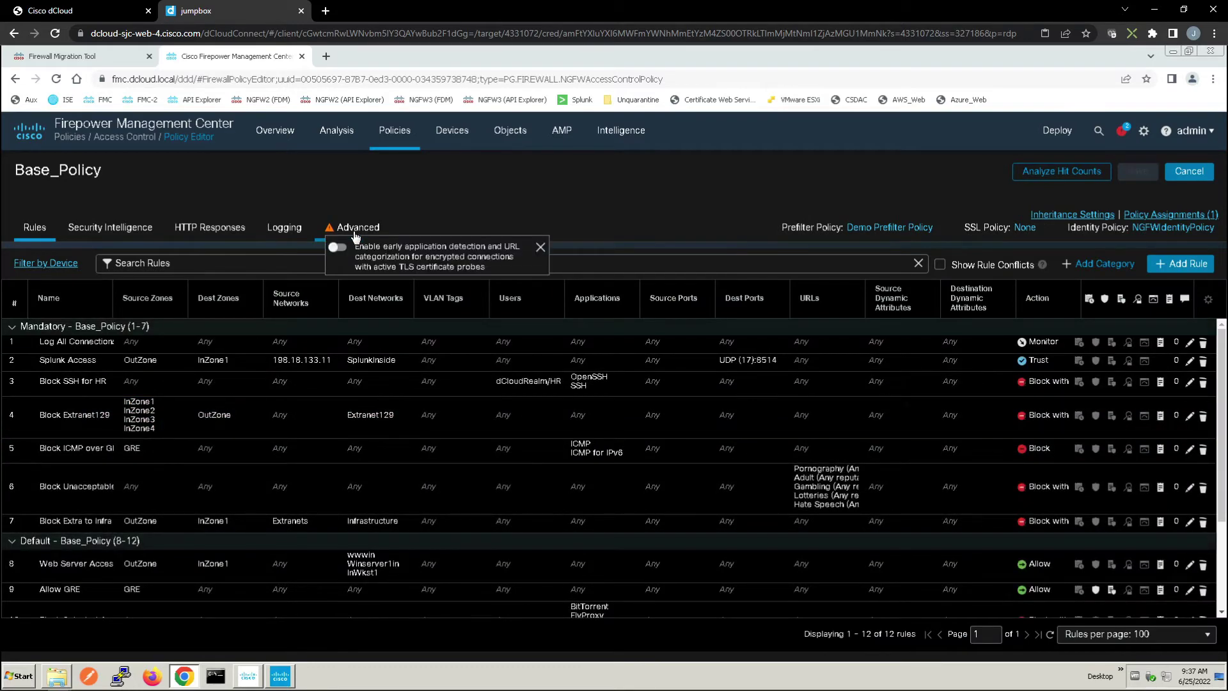
click(356, 232)
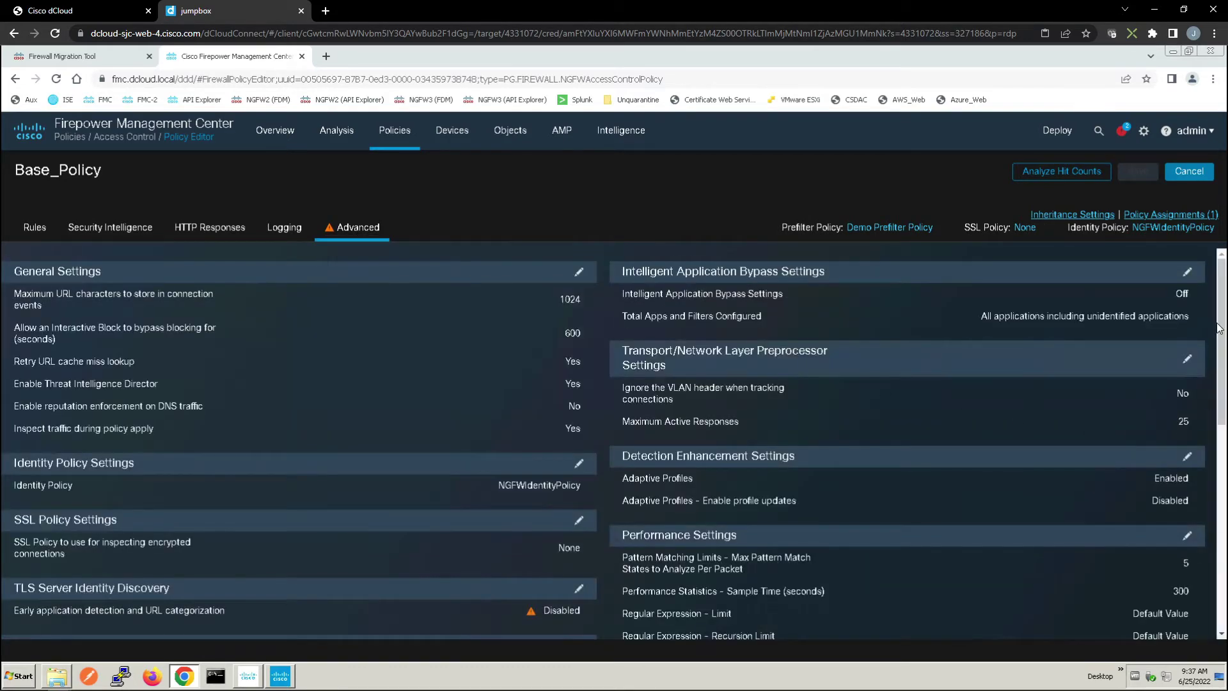
scroll(1220, 332, down, 1)
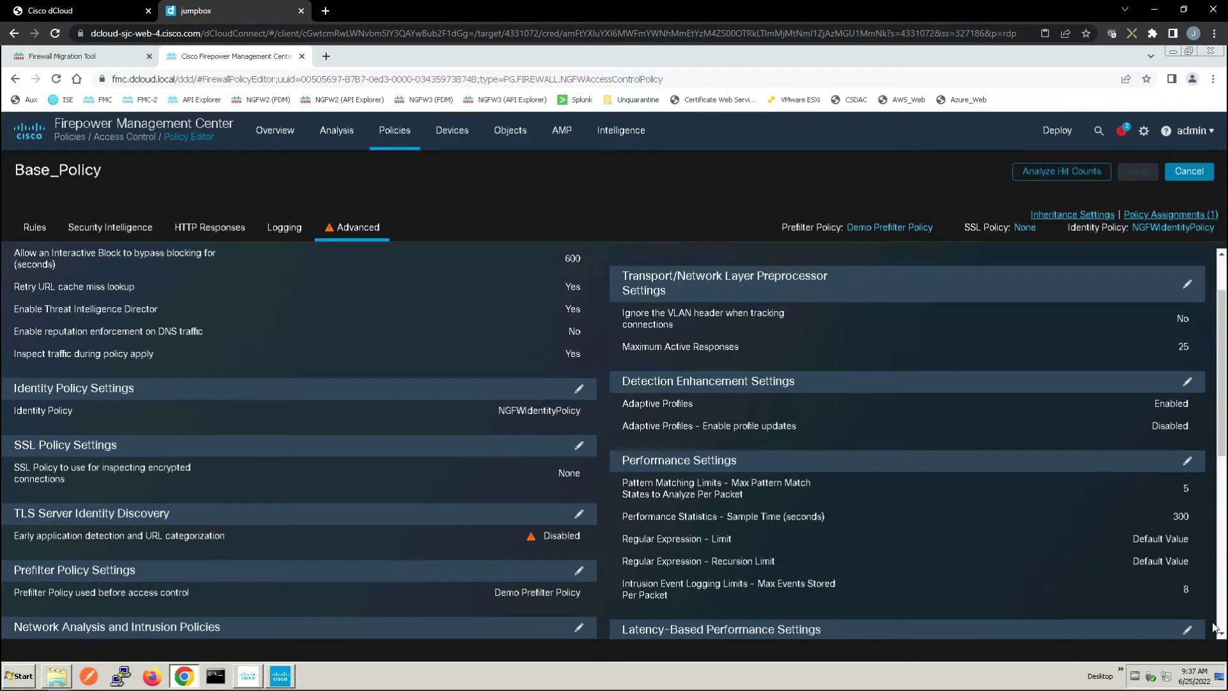
scroll(1214, 628, down, 5)
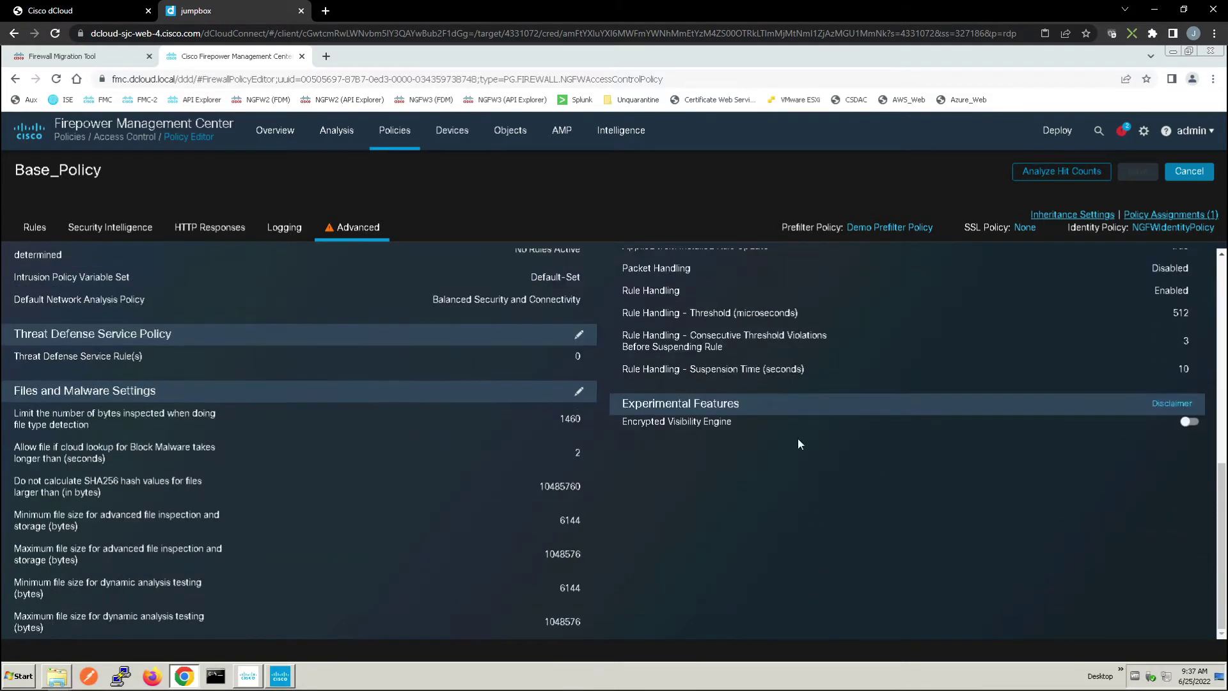
Enable the Encrypted Visibility Engine in Base_Policy and save the policy.
click(1189, 422)
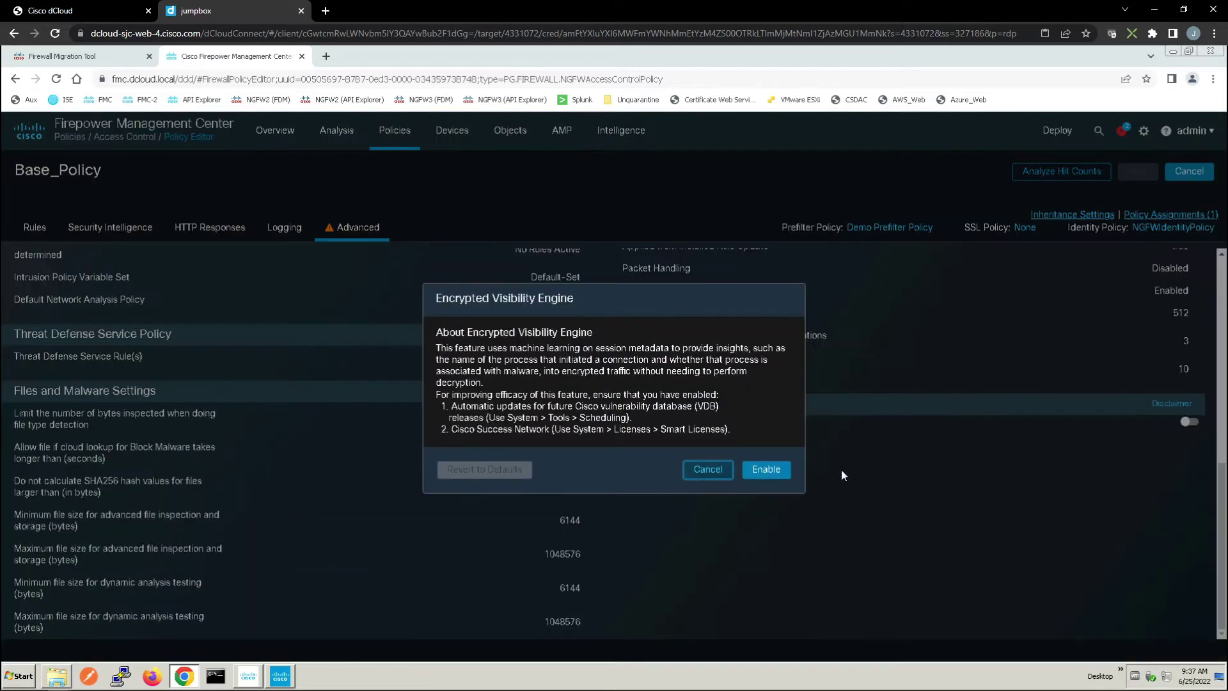
click(773, 476)
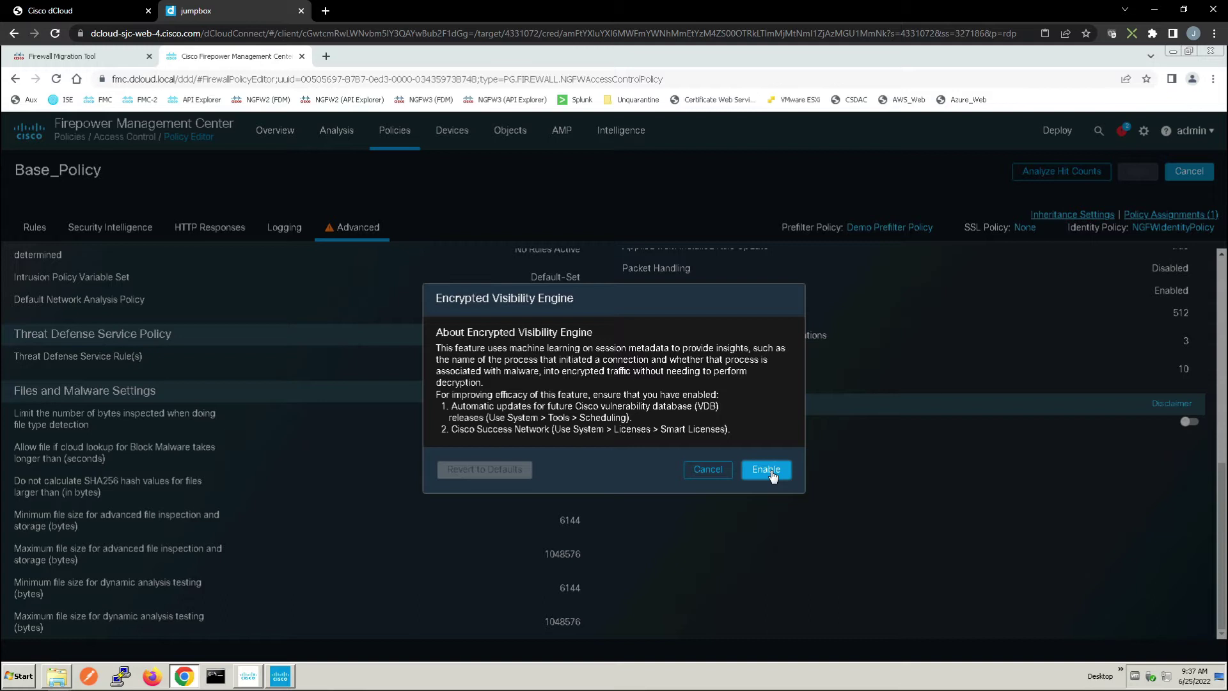
click(768, 470)
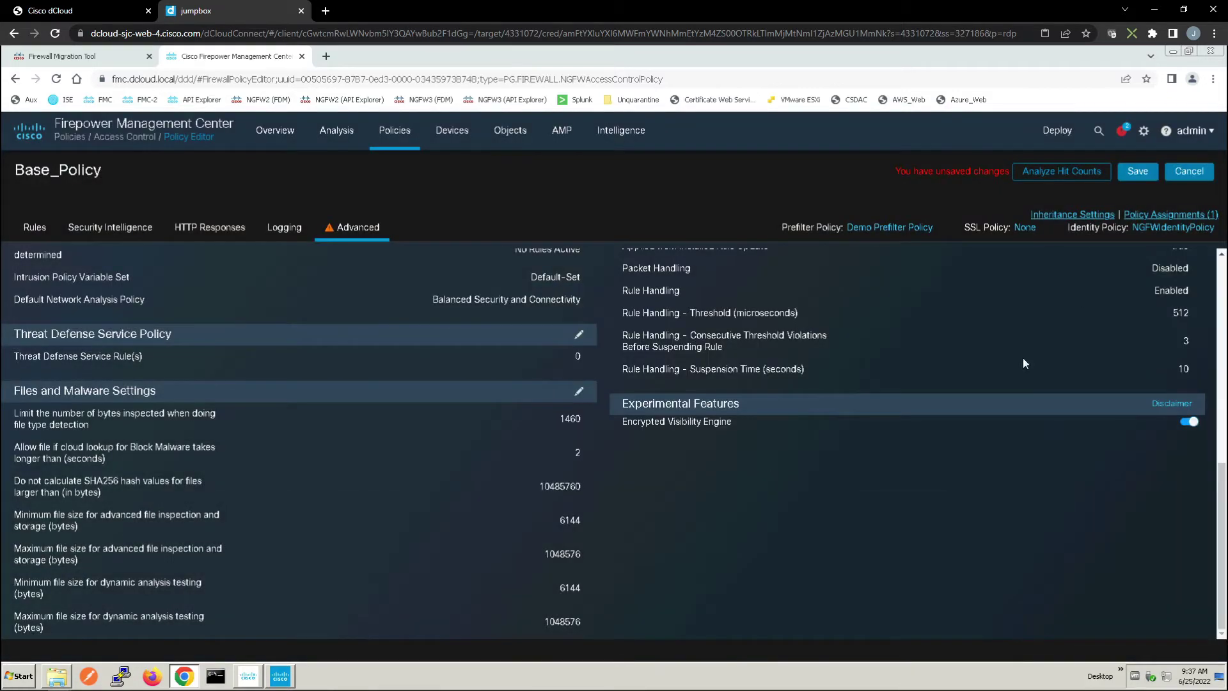
click(1138, 173)
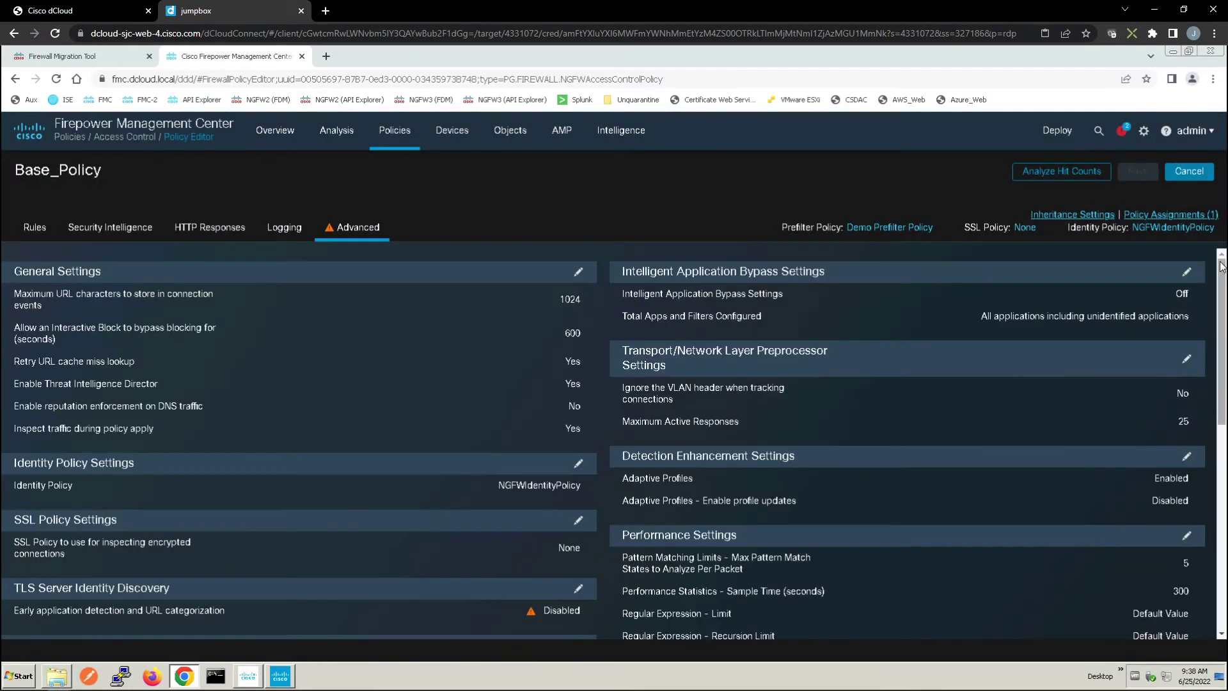
Deploy the pending policy changes to the NGFW1 device.
mouse_move(1060, 139)
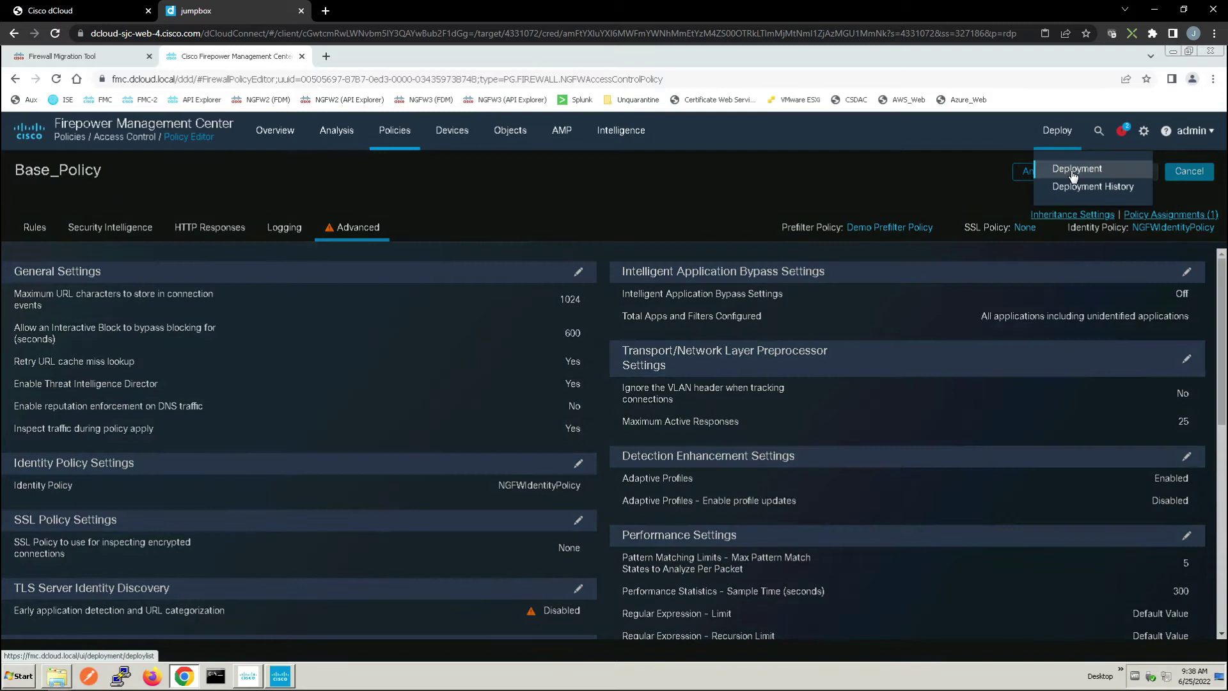
click(1074, 168)
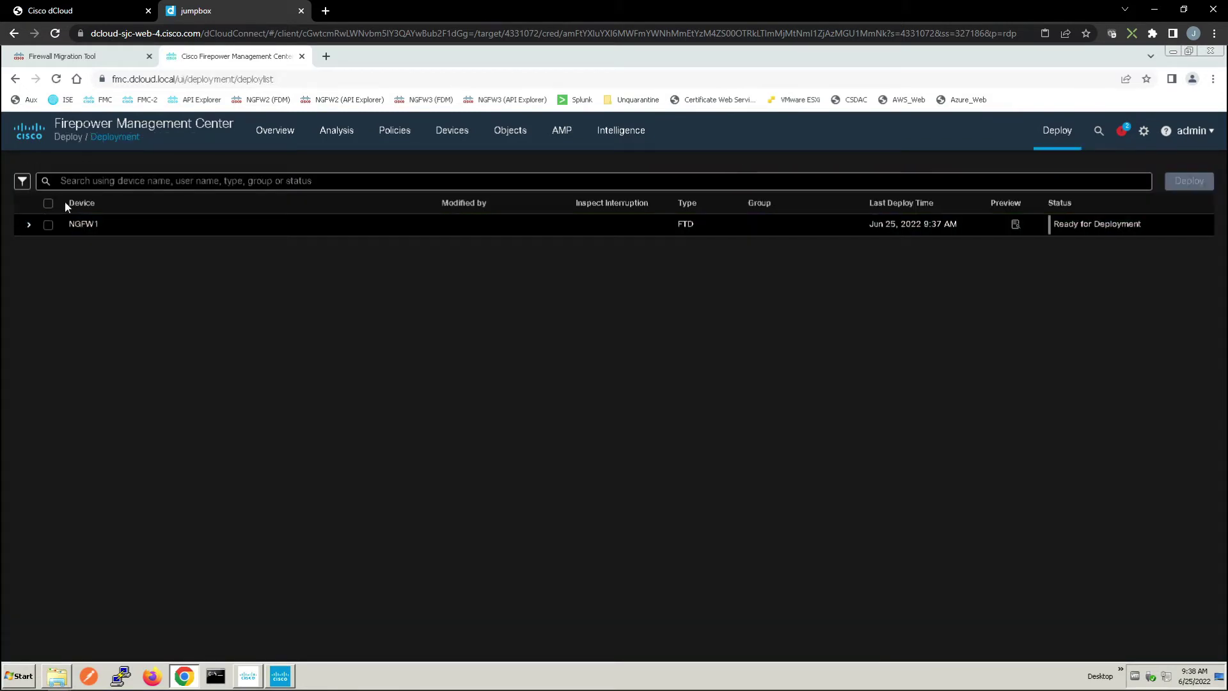
click(48, 203)
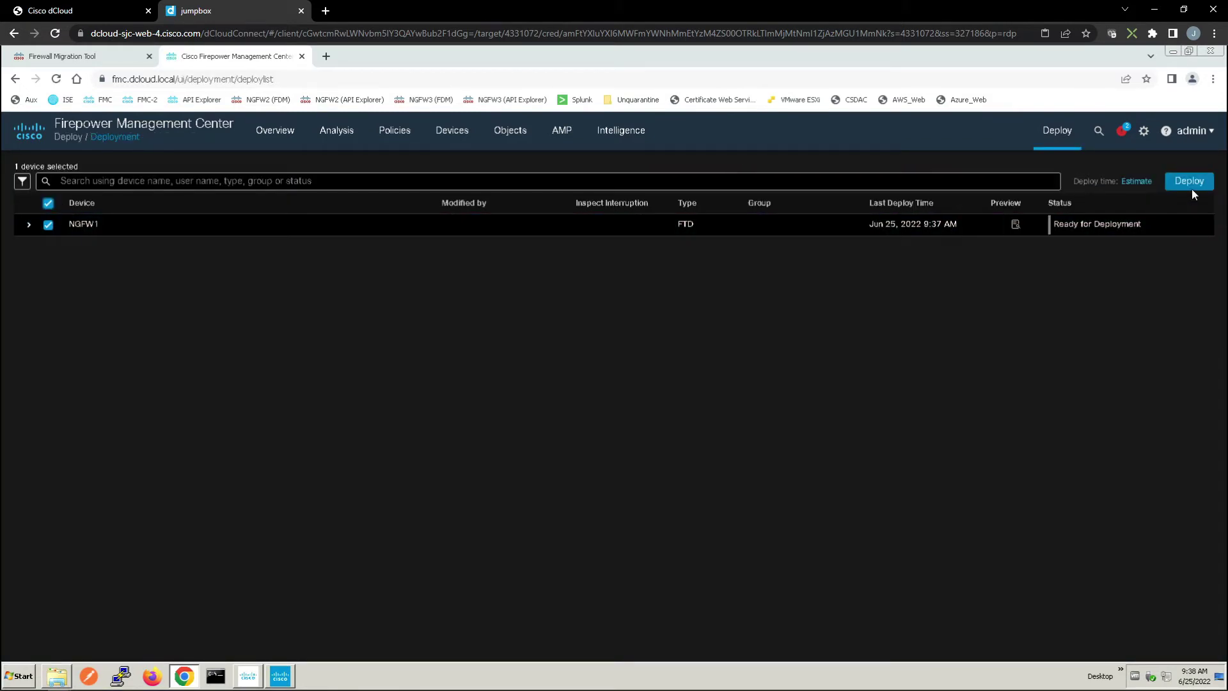
click(1189, 182)
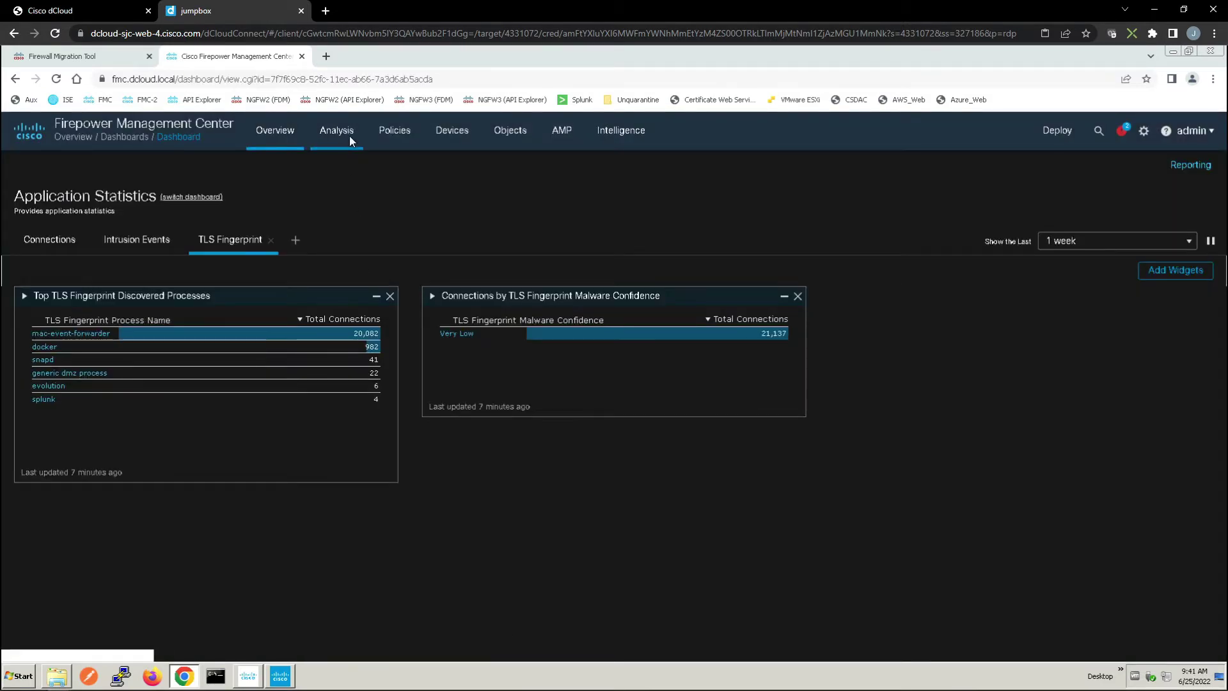
Create a report template from the Analysis > Connections > Events page.
mouse_move(345, 136)
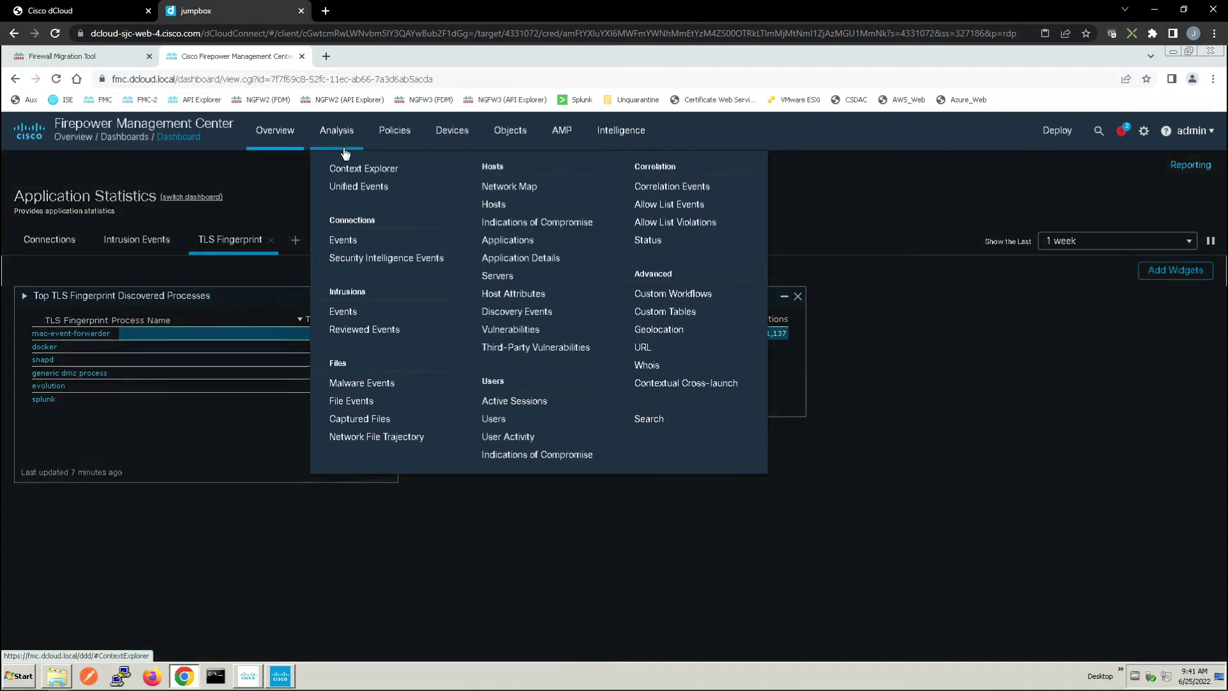
click(354, 235)
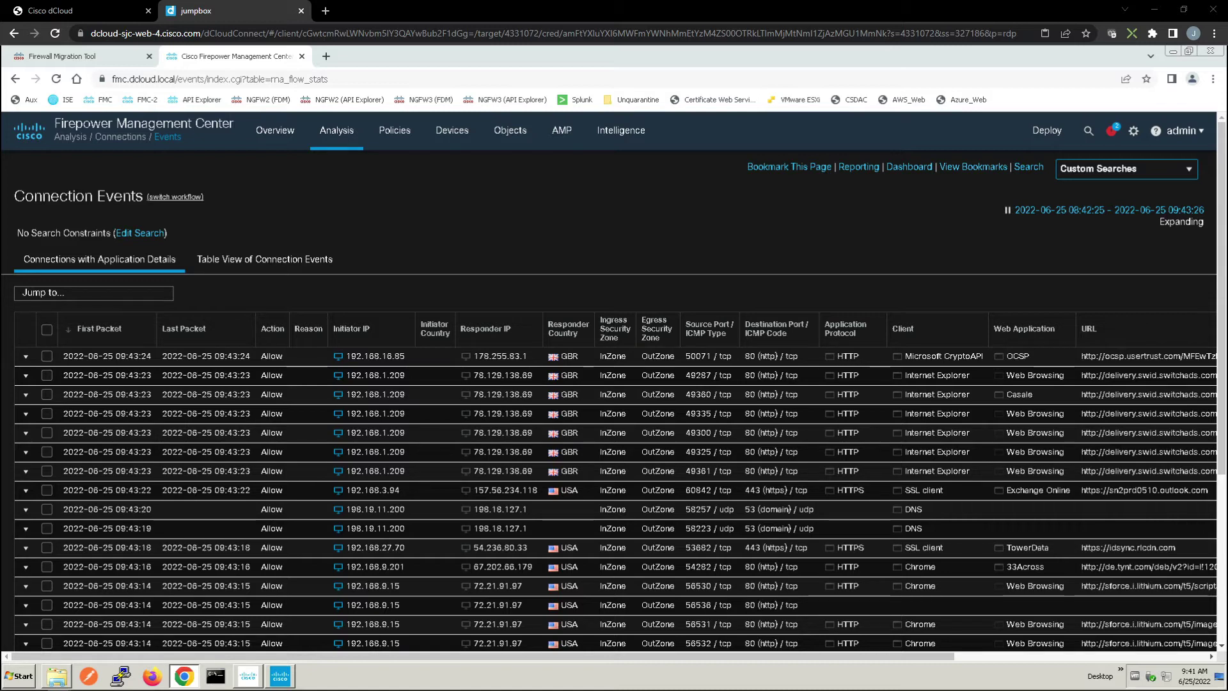
click(859, 168)
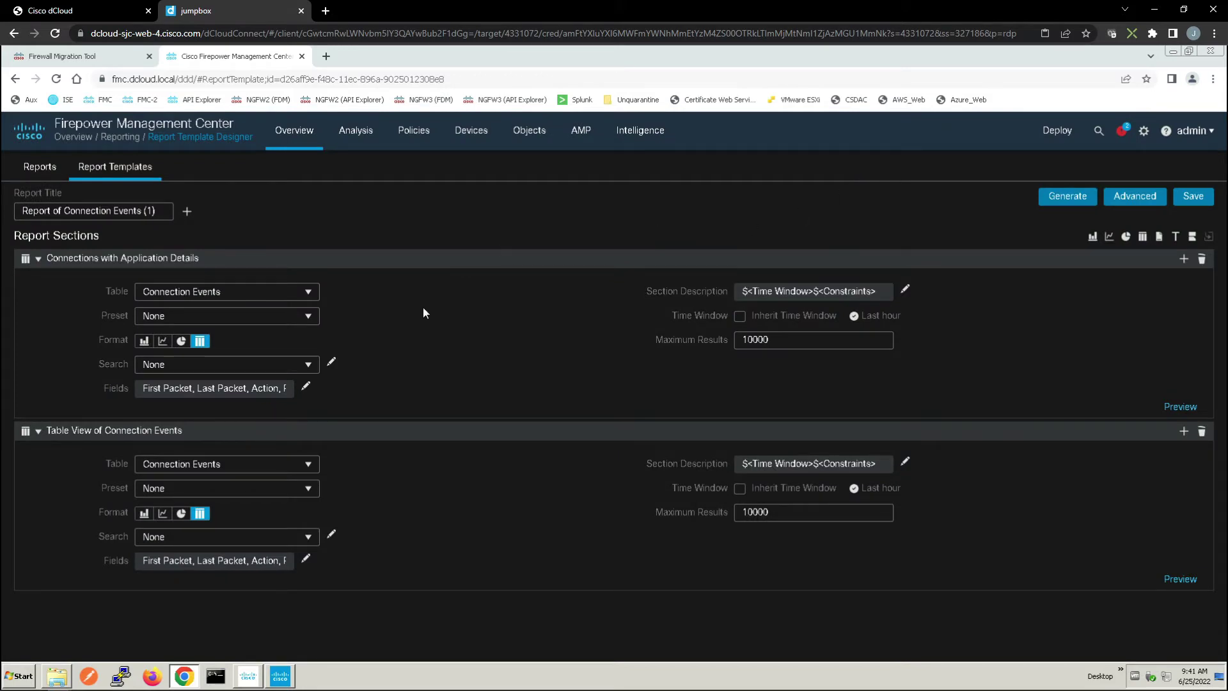
Make the first section a pie chart of TLS Fingerprint Process Statistics by process name.
click(307, 293)
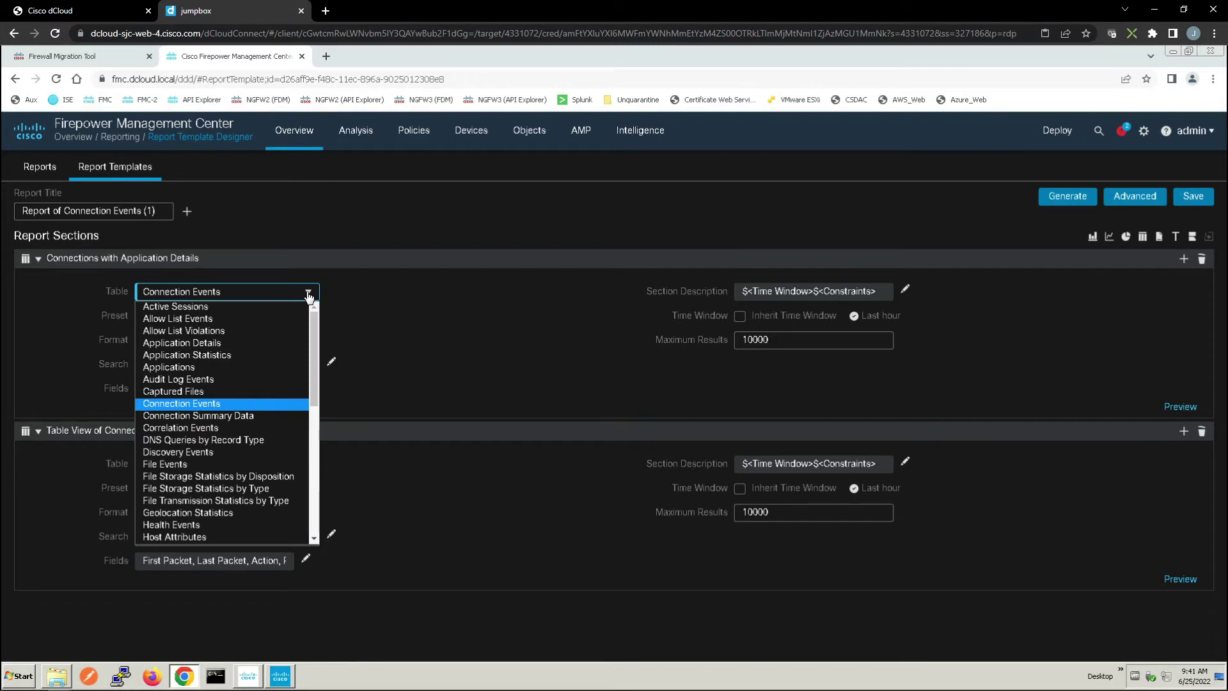
drag(313, 331, 321, 451)
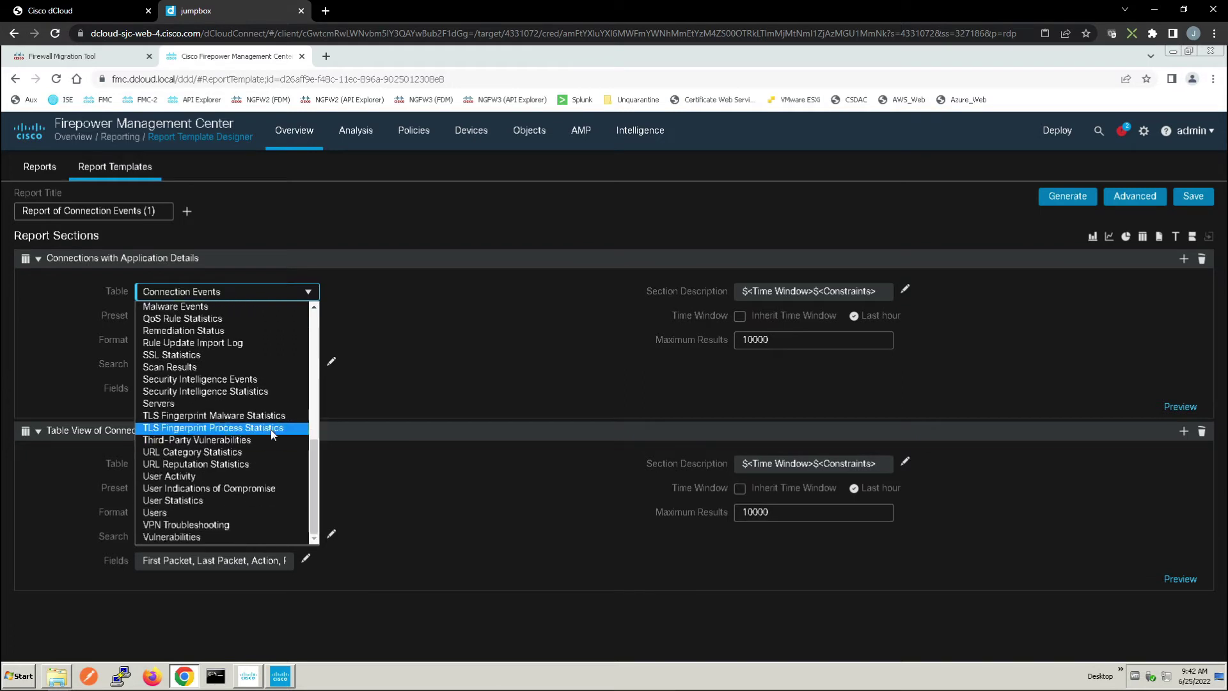
click(270, 429)
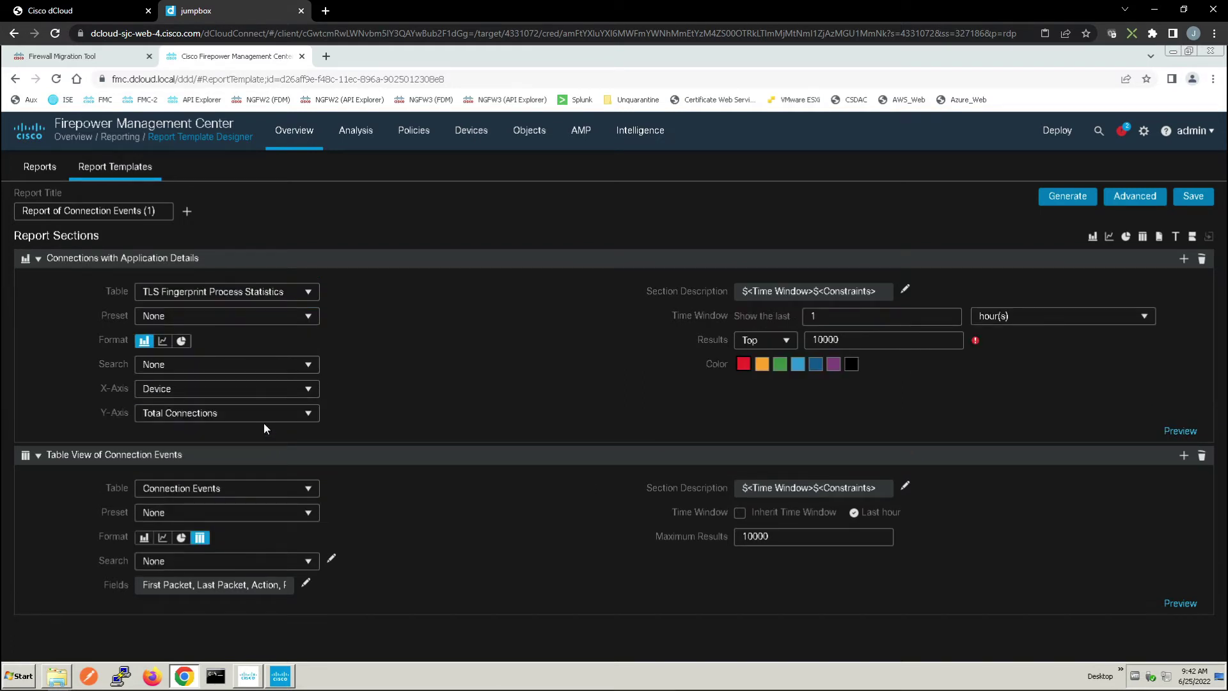
click(182, 340)
click(310, 392)
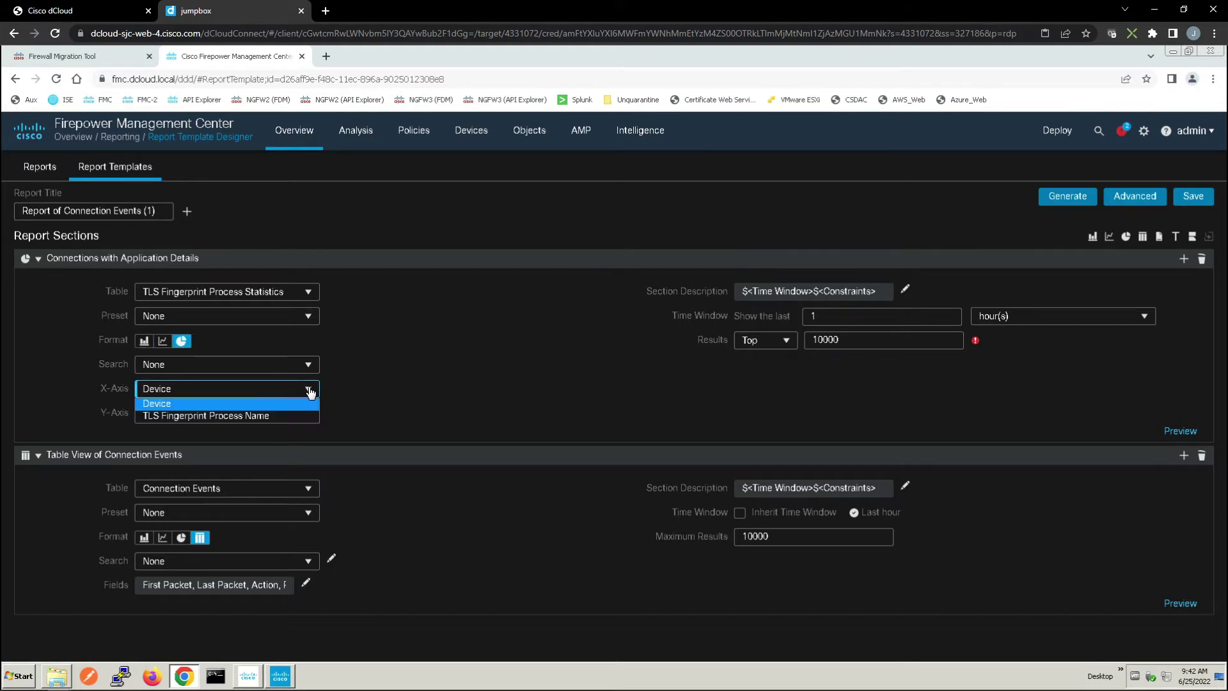
click(256, 413)
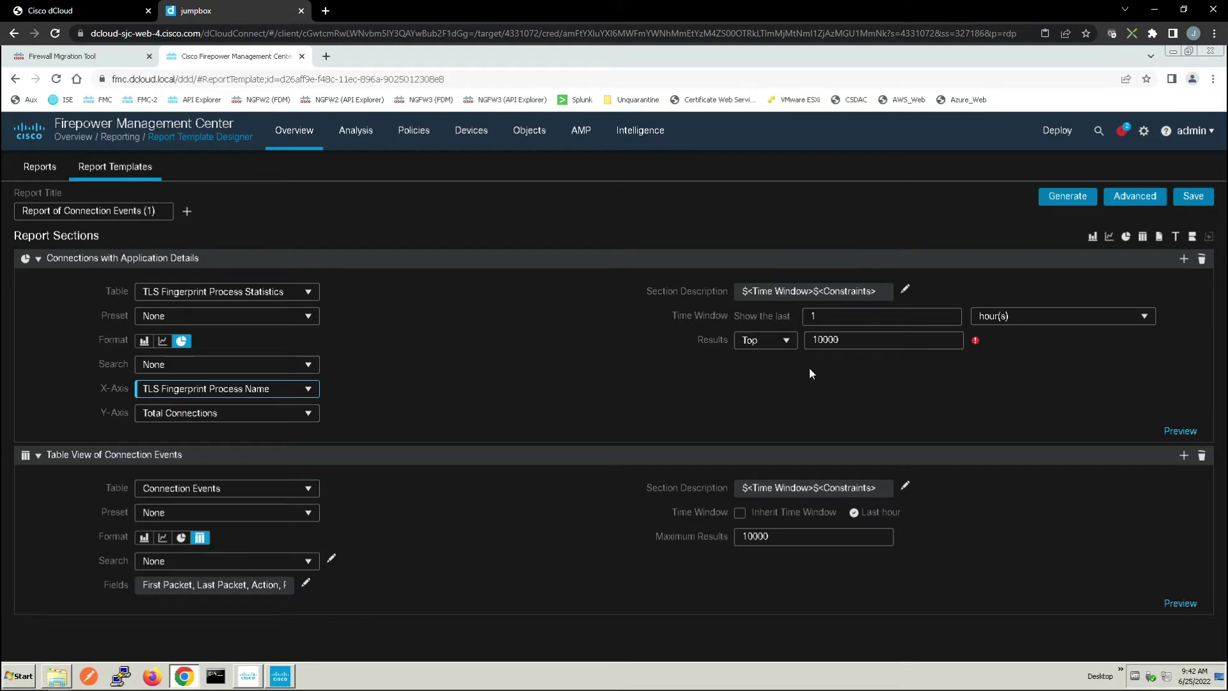
Set the first section's time window to month(s) and its results limit to top 100.
click(1119, 318)
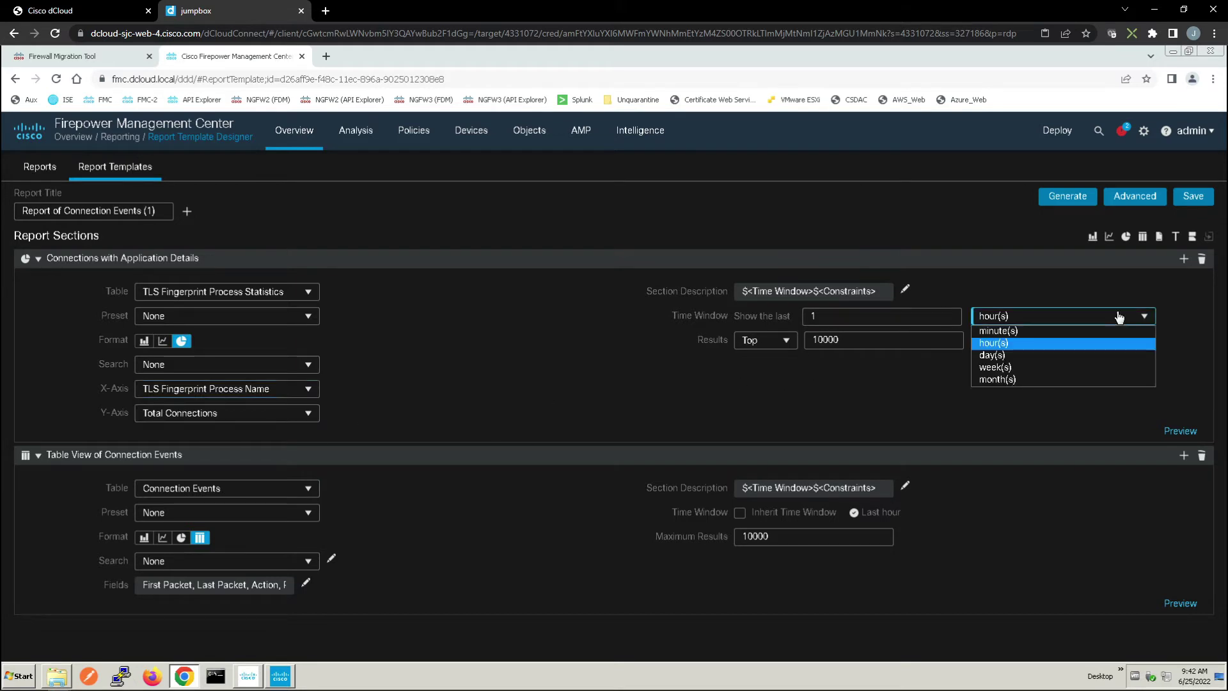
click(995, 379)
click(866, 340)
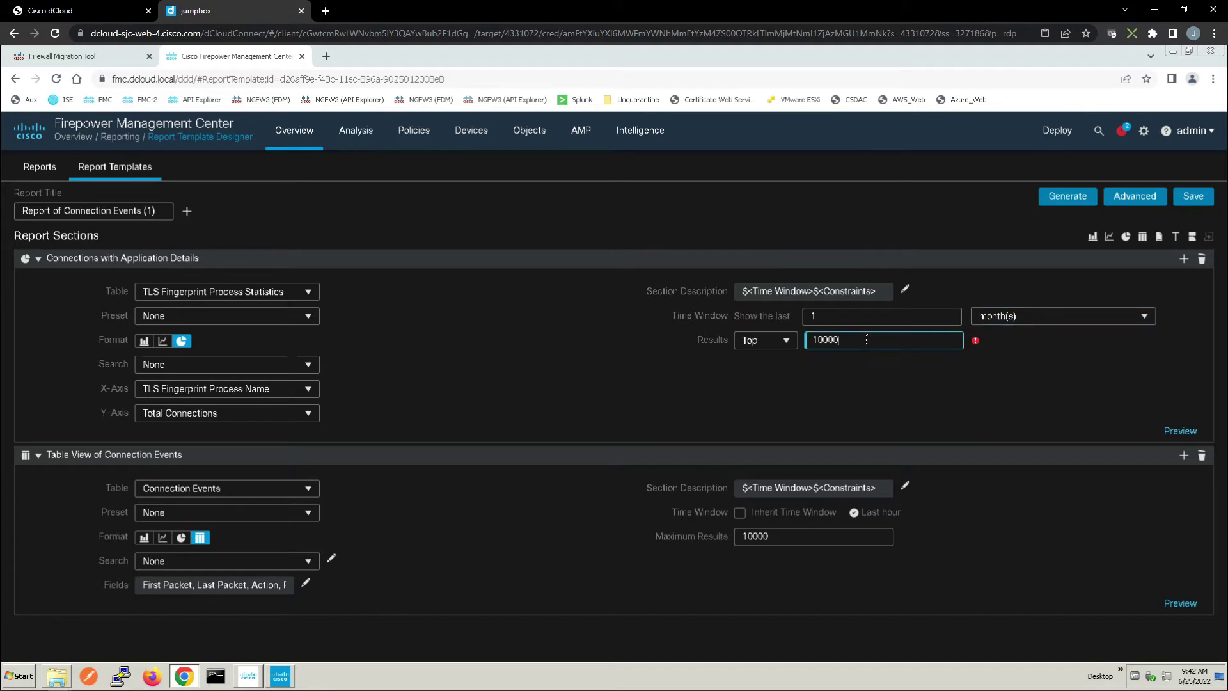
key(BackSpace)
key(BackSpace)
Make the second section a pie chart of TLS Fingerprint Malware Statistics by Malware Confidence.
click(879, 394)
click(305, 490)
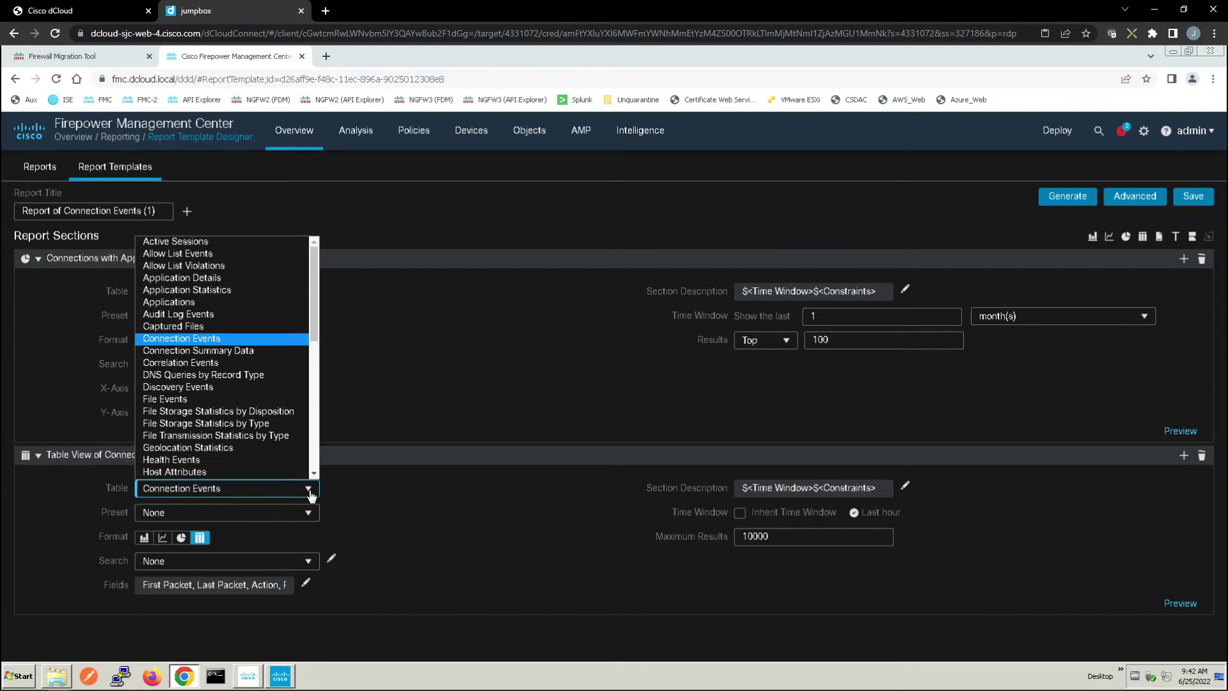
scroll(320, 384, down, 8)
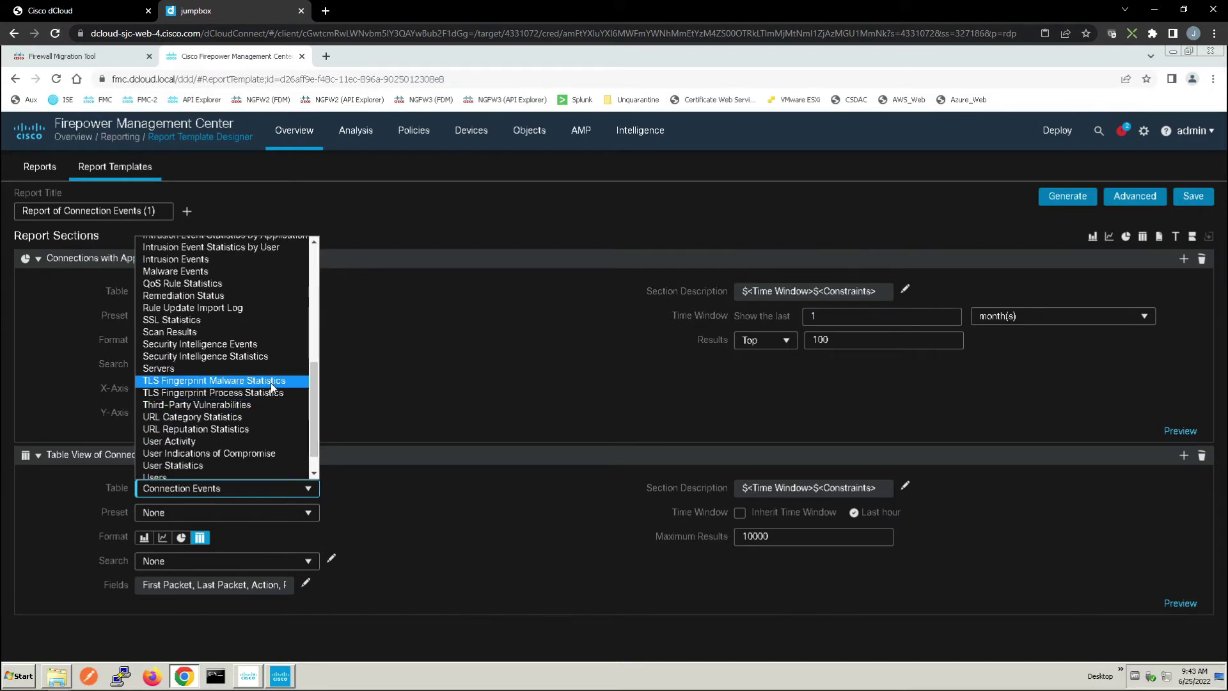
click(272, 380)
click(183, 537)
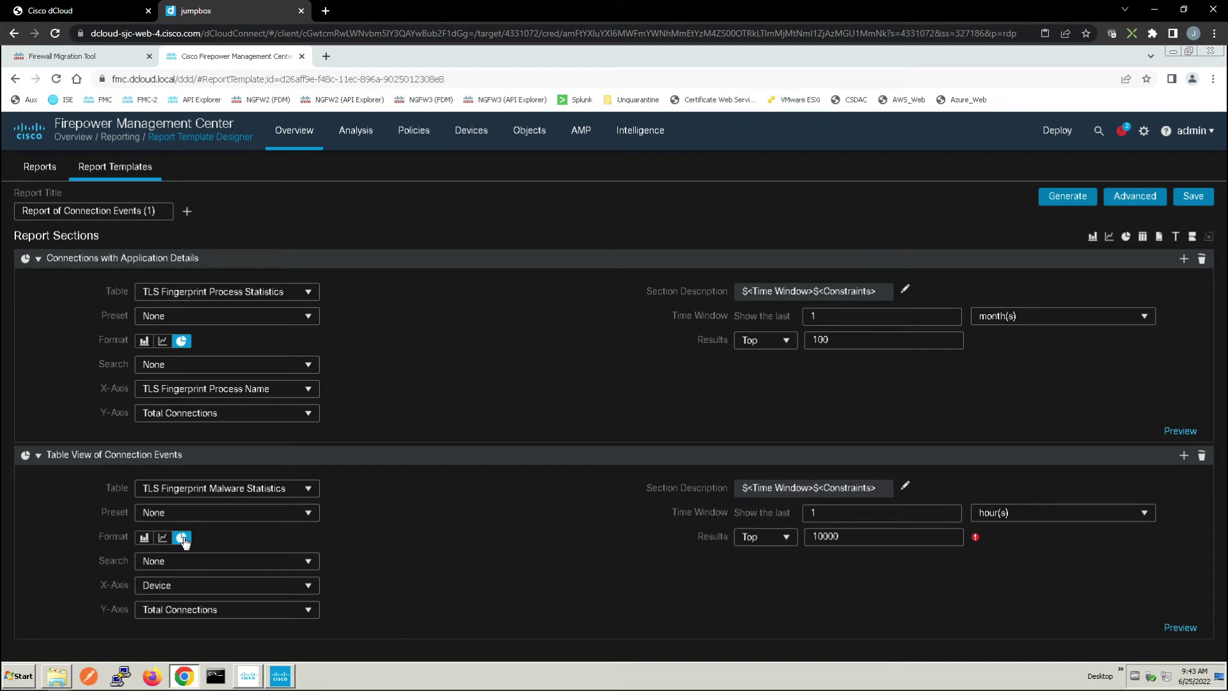
click(308, 589)
click(261, 609)
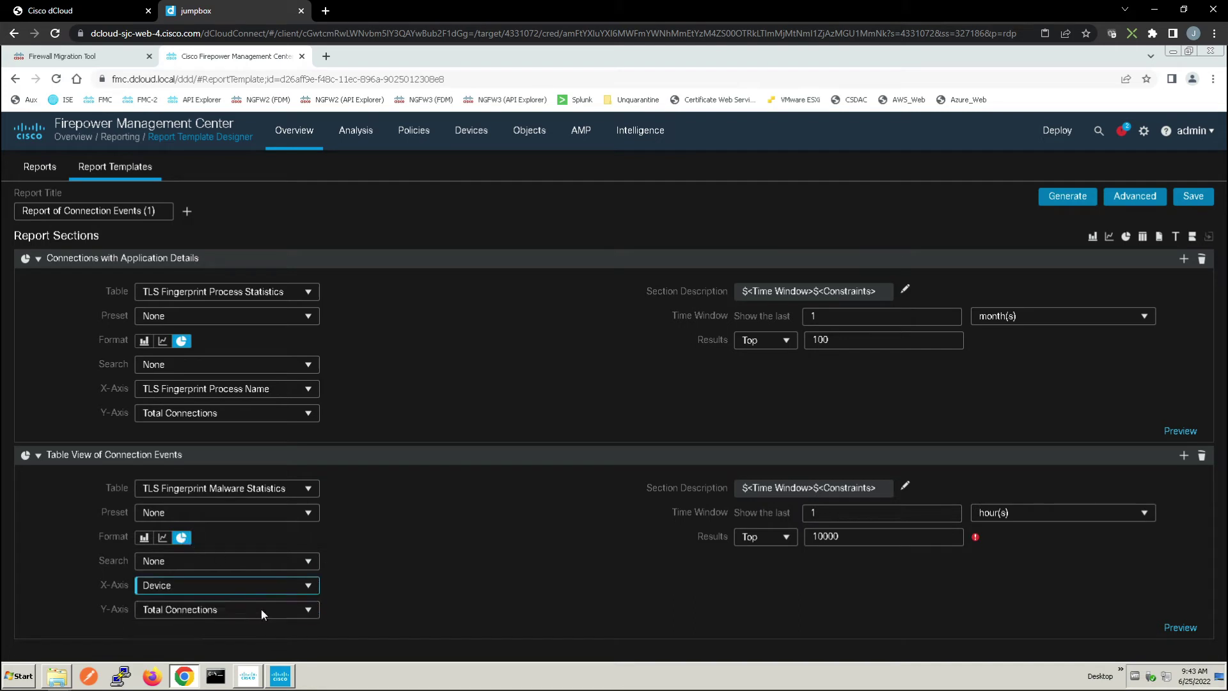
Keep Total Connections on the y-axis and limit the second section to top 100 over month(s).
click(308, 609)
click(308, 609)
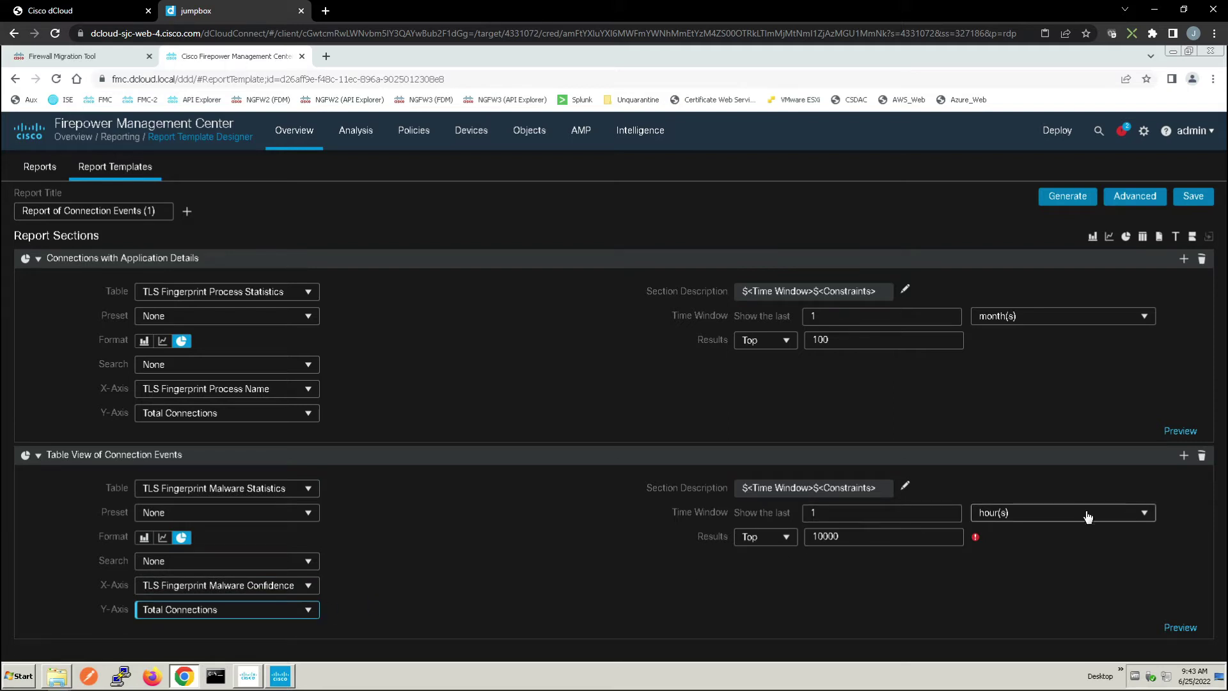
click(1144, 514)
click(985, 575)
click(875, 541)
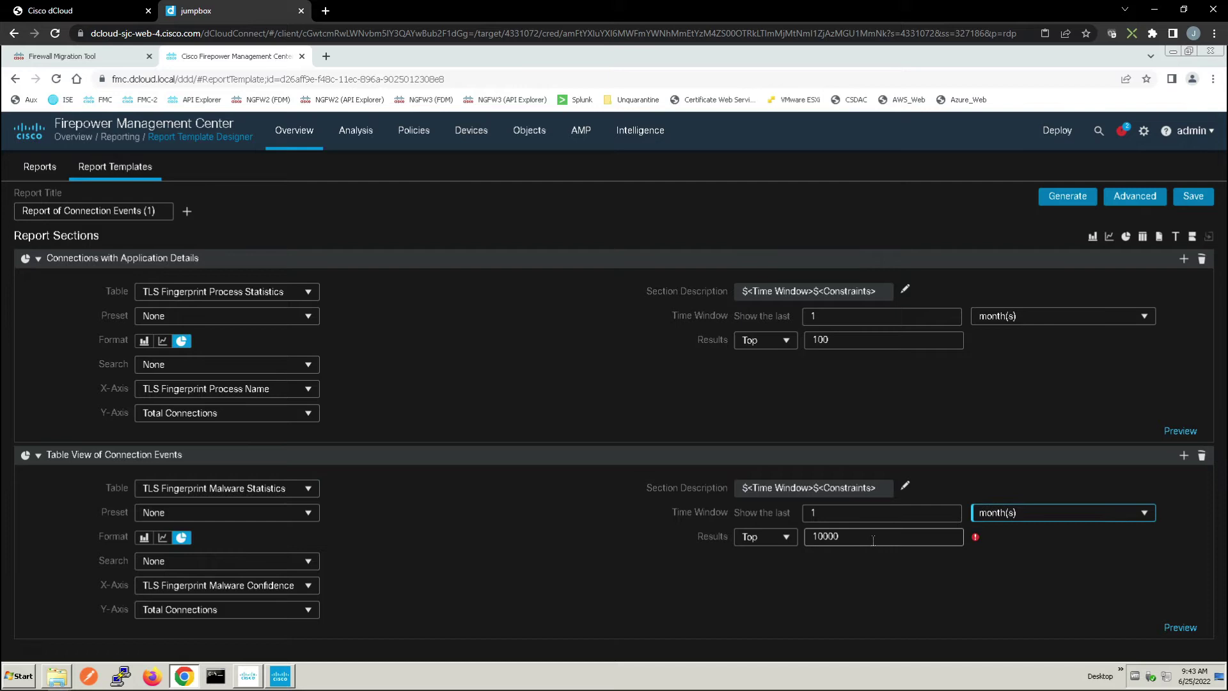
key(BackSpace)
key(BackSpace)
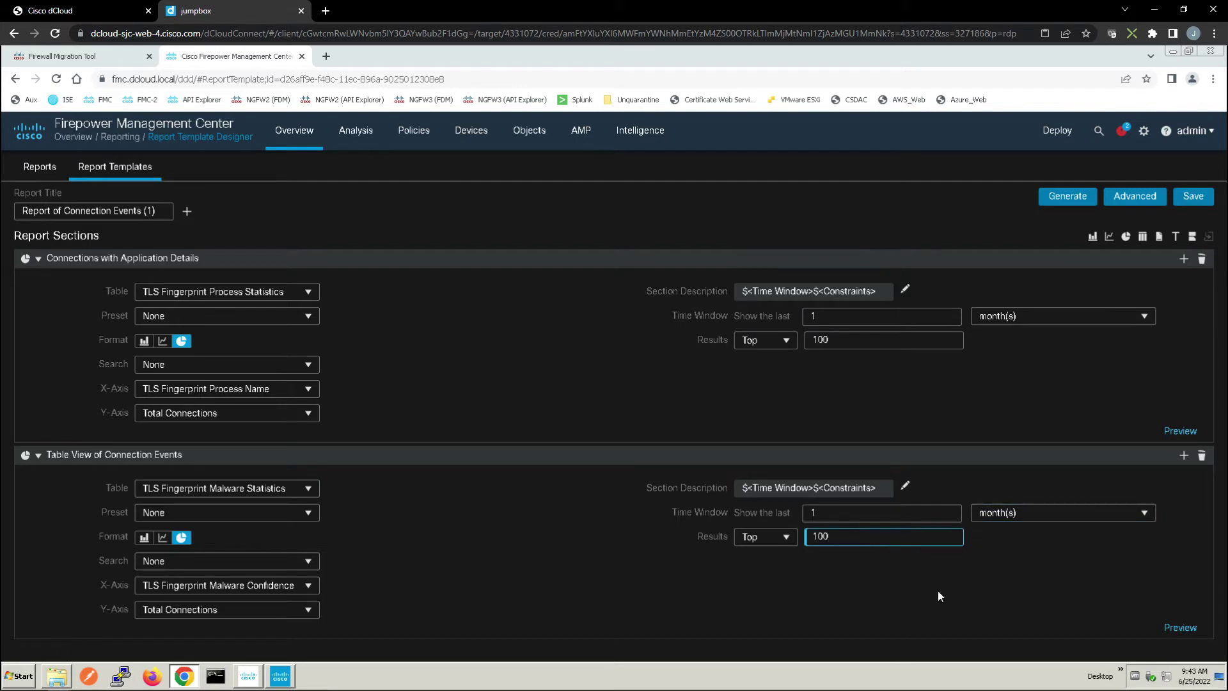
Rename the report to 'Encrypted_Visibility_Engine_Reporting' and save the template.
click(164, 211)
drag(163, 211, 18, 211)
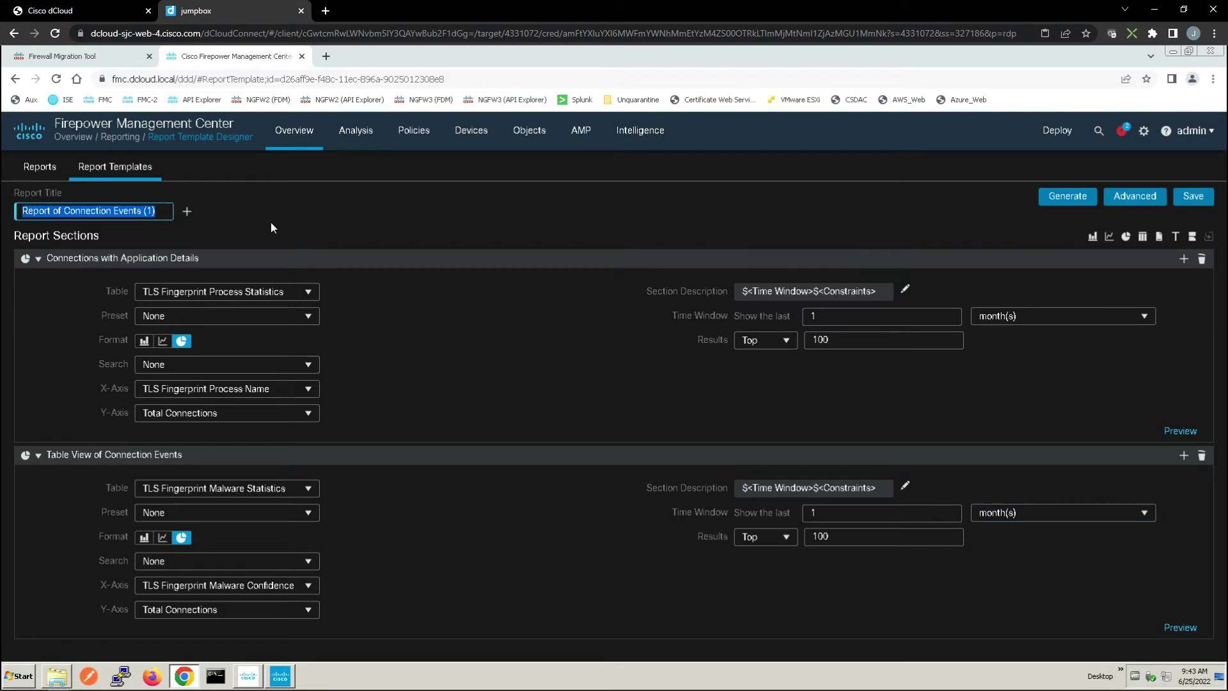
key(ctrl+v)
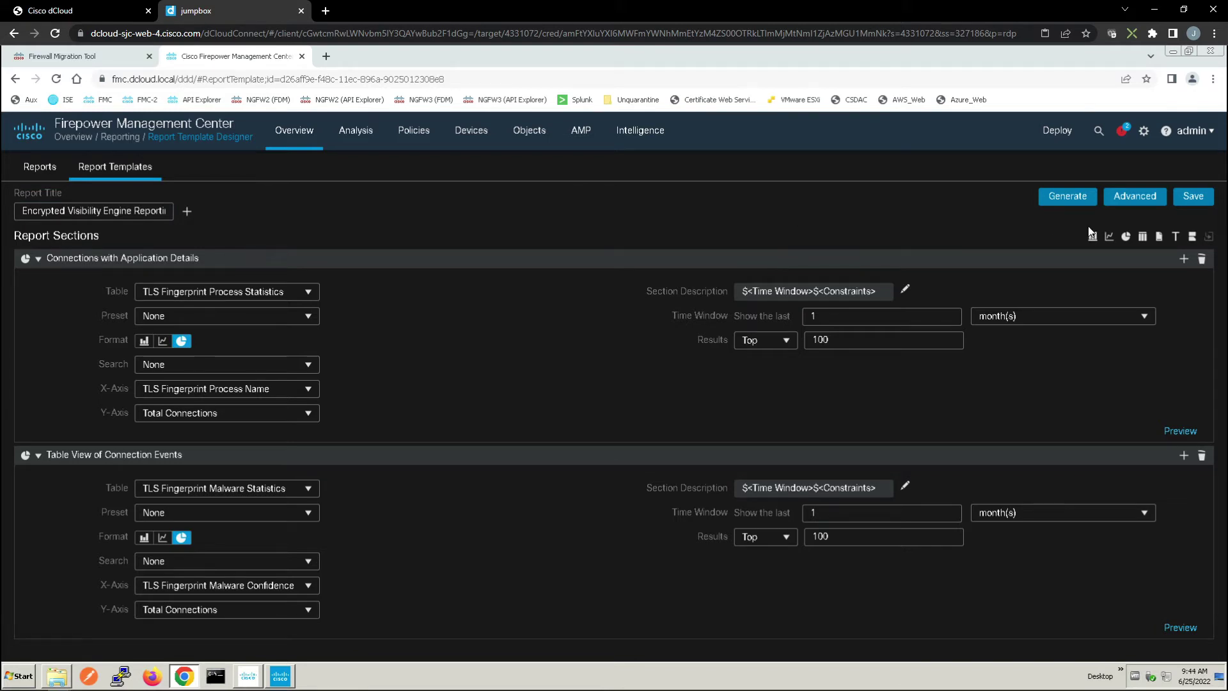
click(1189, 199)
Generate the Encrypted_Visibility_Engine_Reporting report with the default output settings.
click(1065, 198)
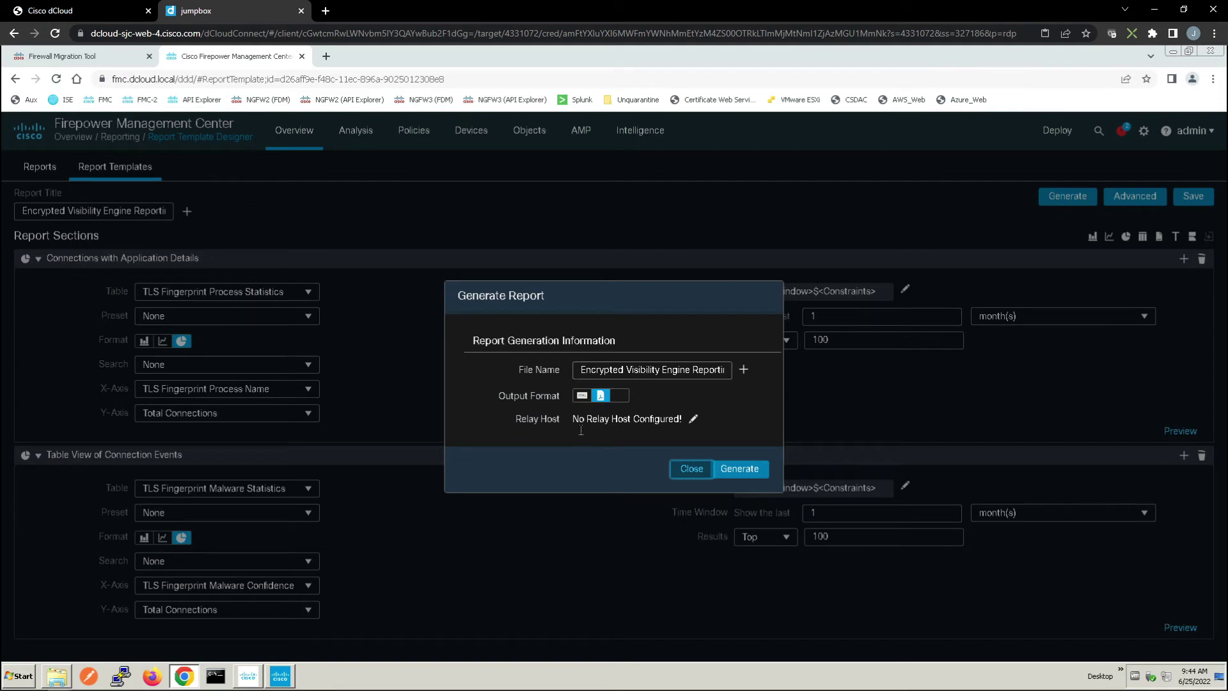
click(735, 471)
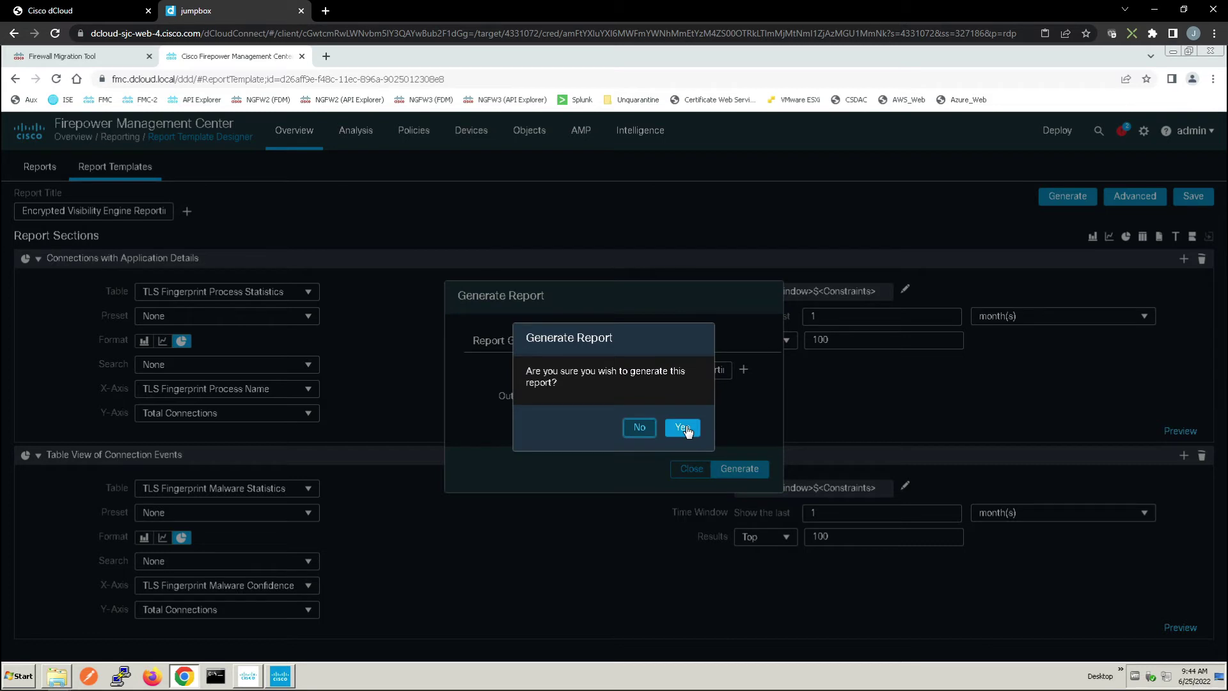
click(683, 428)
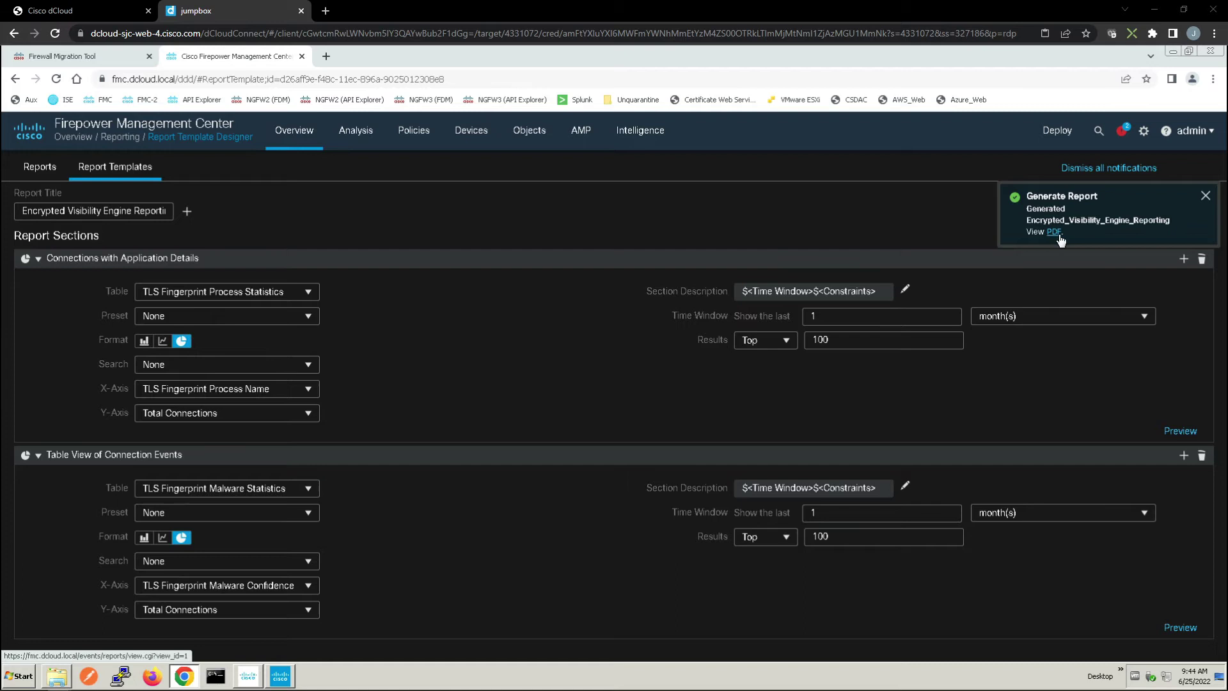
Open the generated report's PDF from the Generate Report task in the notifications Tasks list.
click(1124, 131)
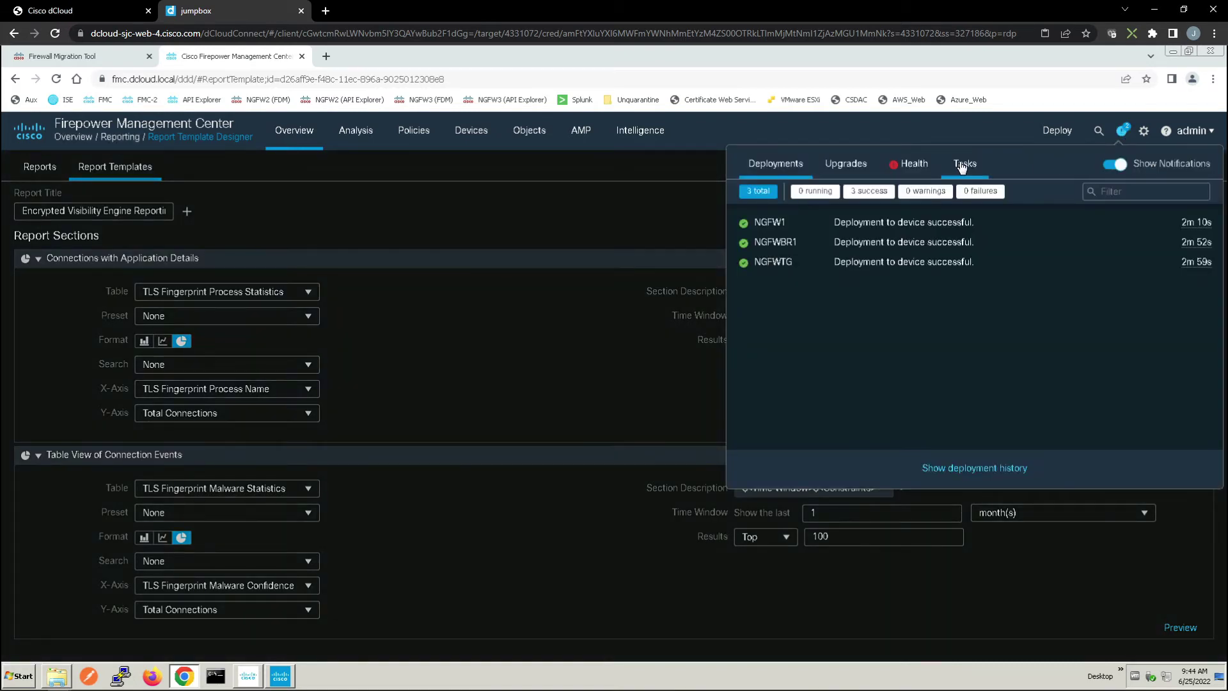
click(962, 165)
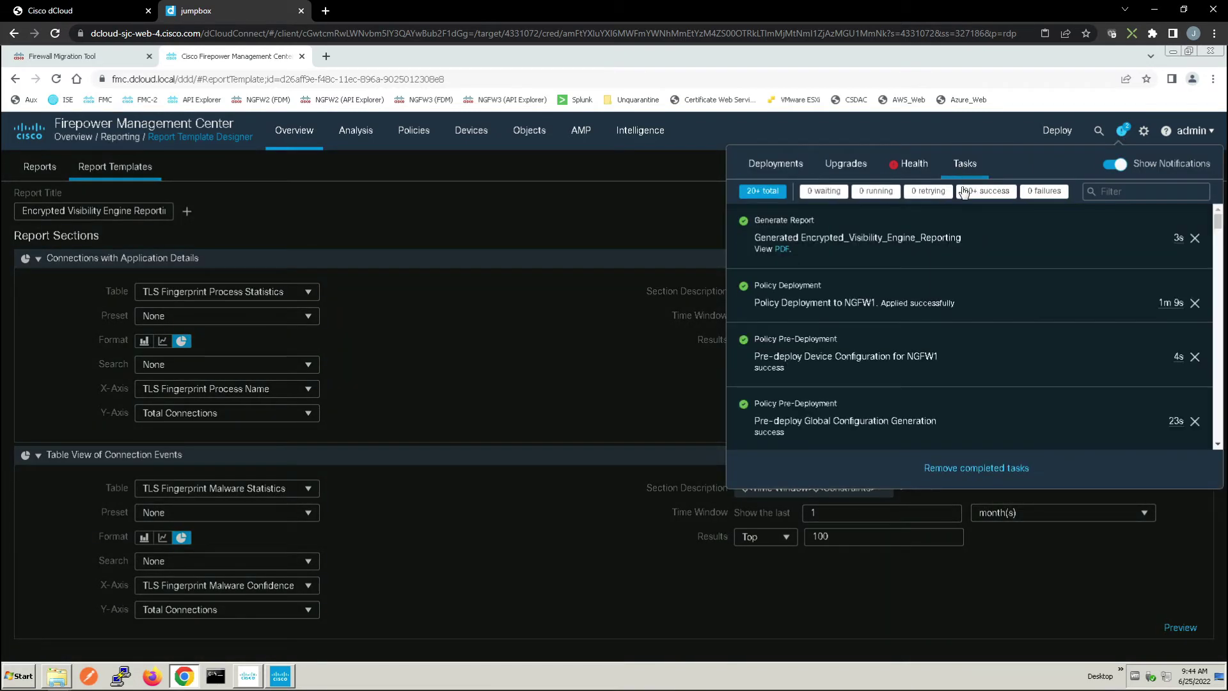
click(782, 249)
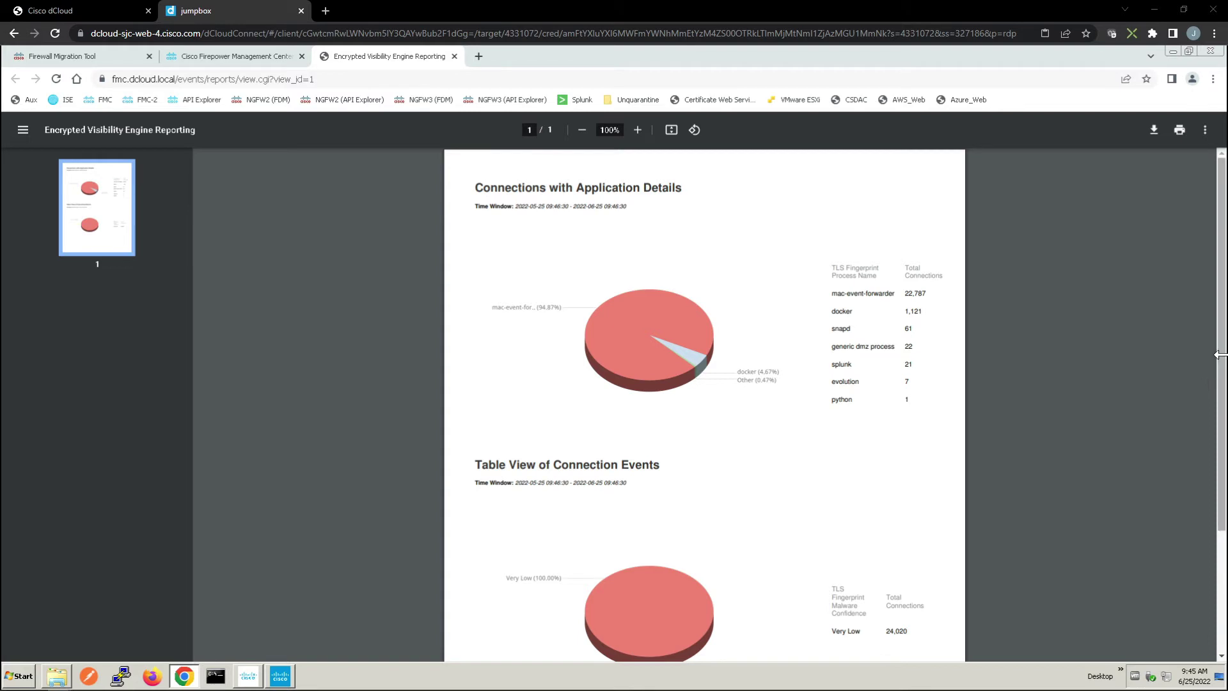
Scroll through both charts of the Encrypted Visibility Engine Reporting PDF, then close its tab.
drag(1223, 374, 1223, 406)
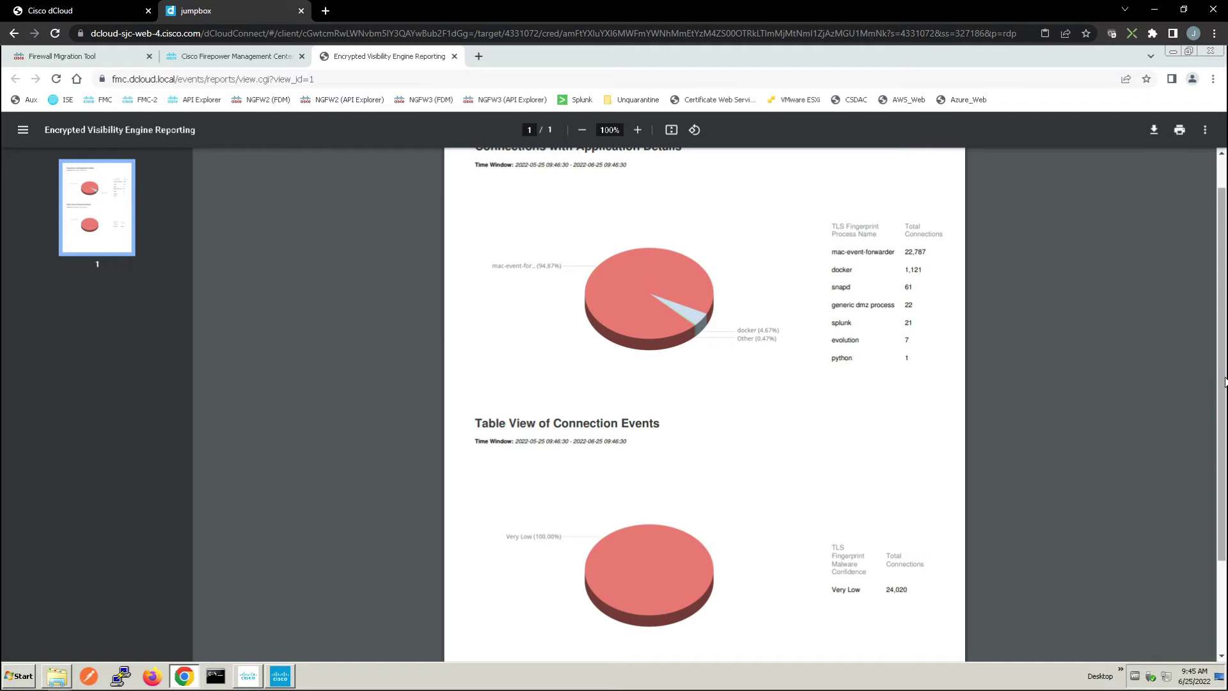
click(455, 56)
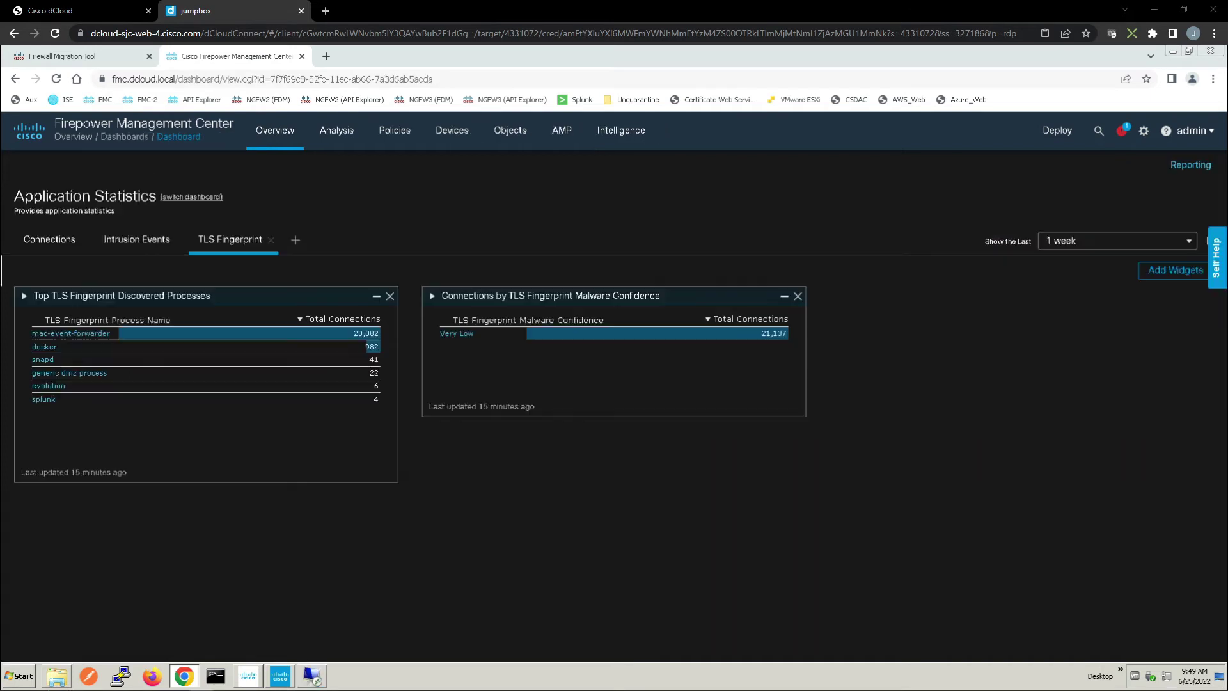
Go to Analysis > Unified Events to list the latest connection and intrusion events.
click(337, 132)
click(357, 186)
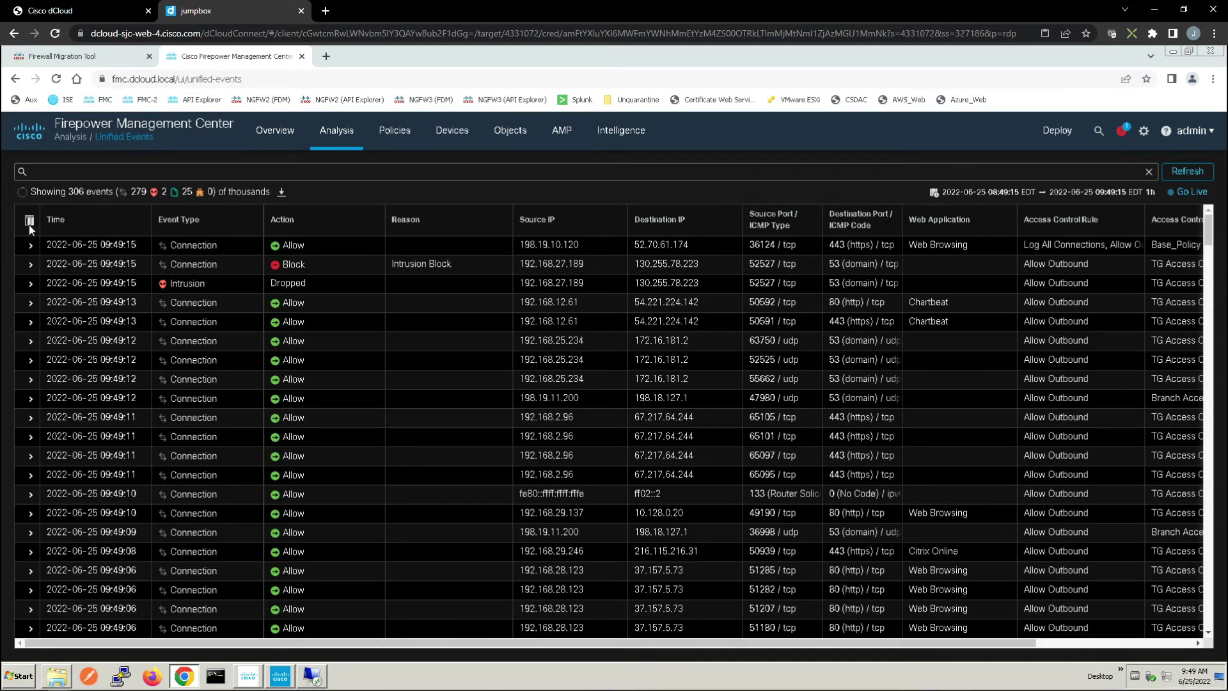
Add the TLS Fingerprint Malware Confidence, Malware Confidence Score, Process Confidence Score and Process Name columns.
click(29, 222)
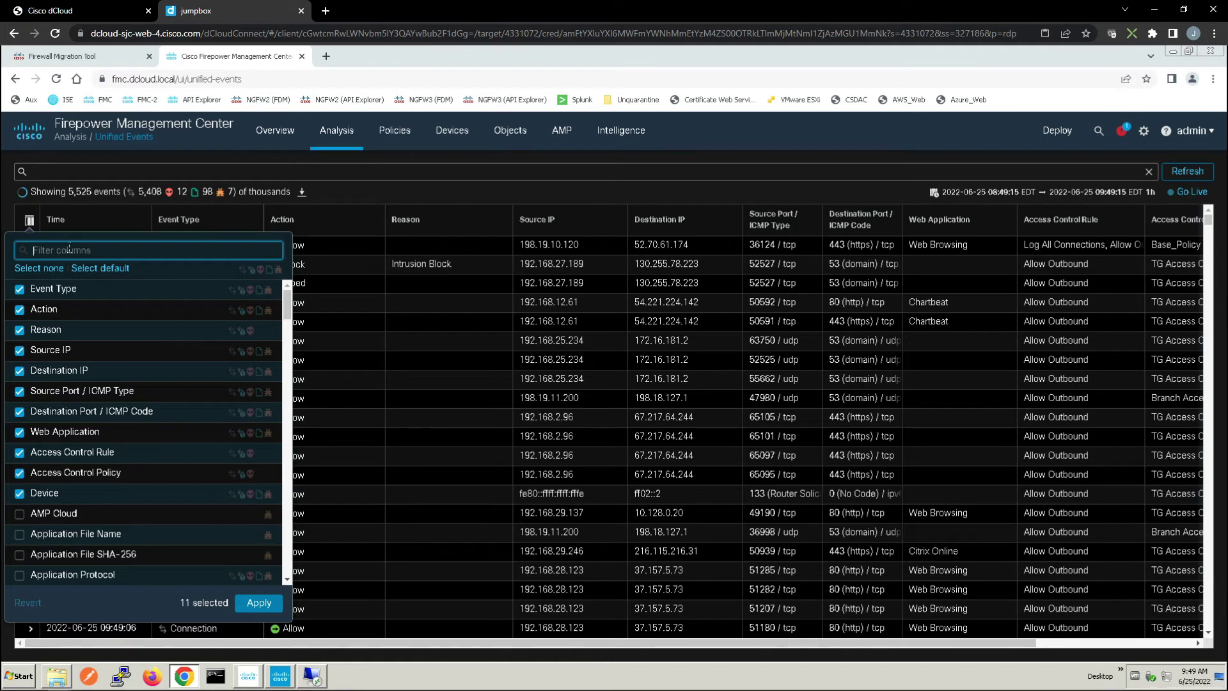
text(TLS)
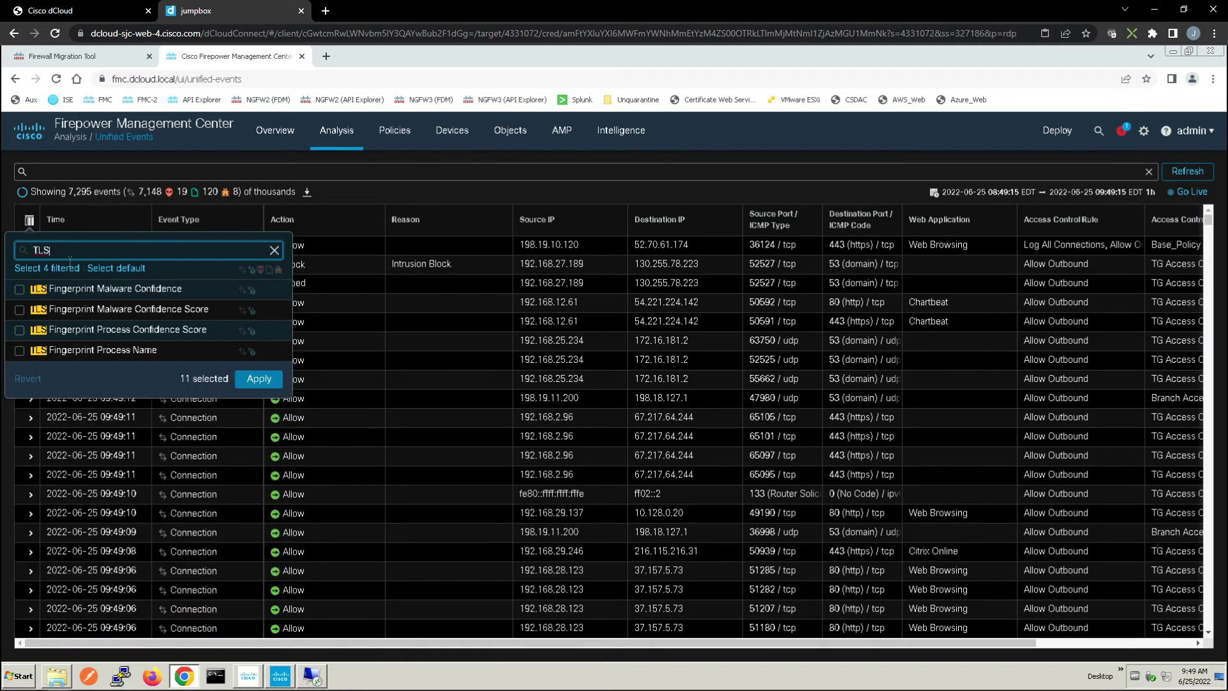
click(20, 289)
click(19, 309)
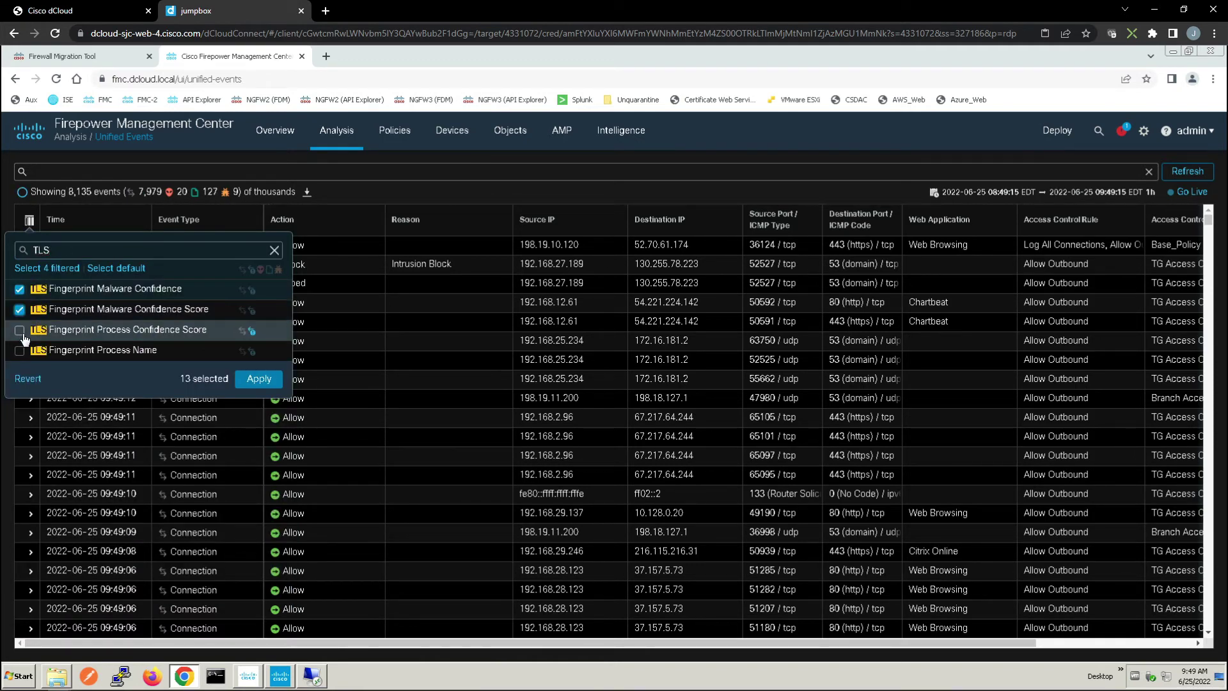
click(19, 330)
click(19, 351)
click(259, 379)
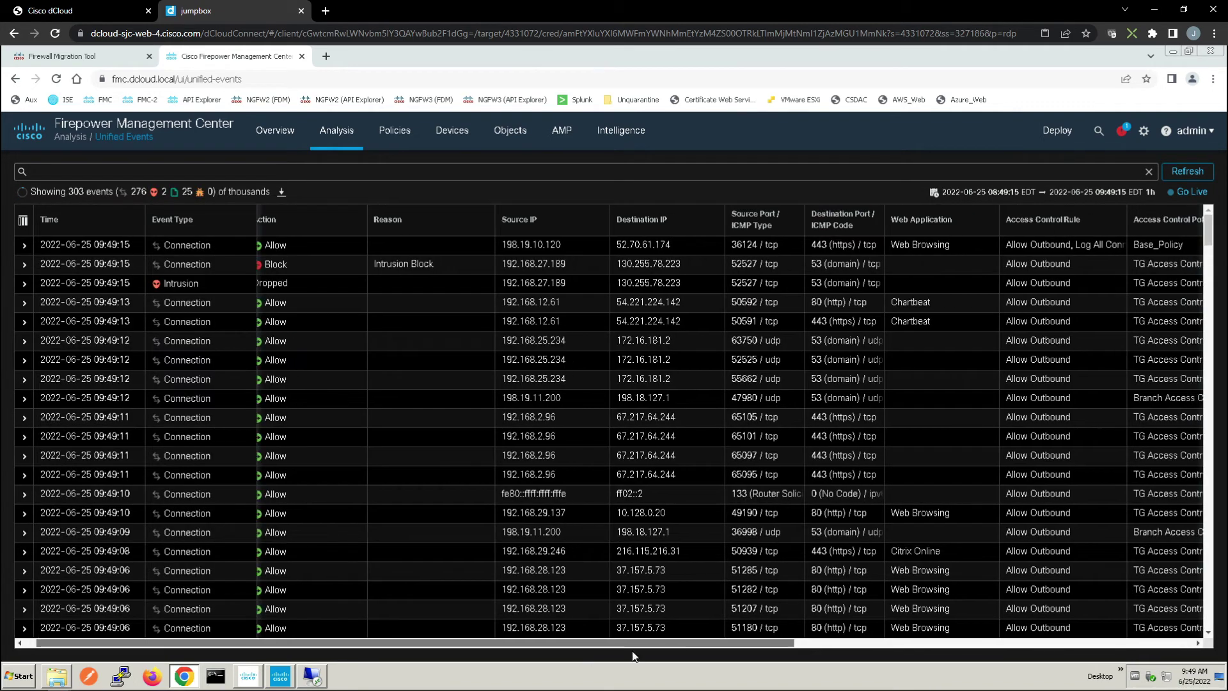
drag(785, 643, 1092, 640)
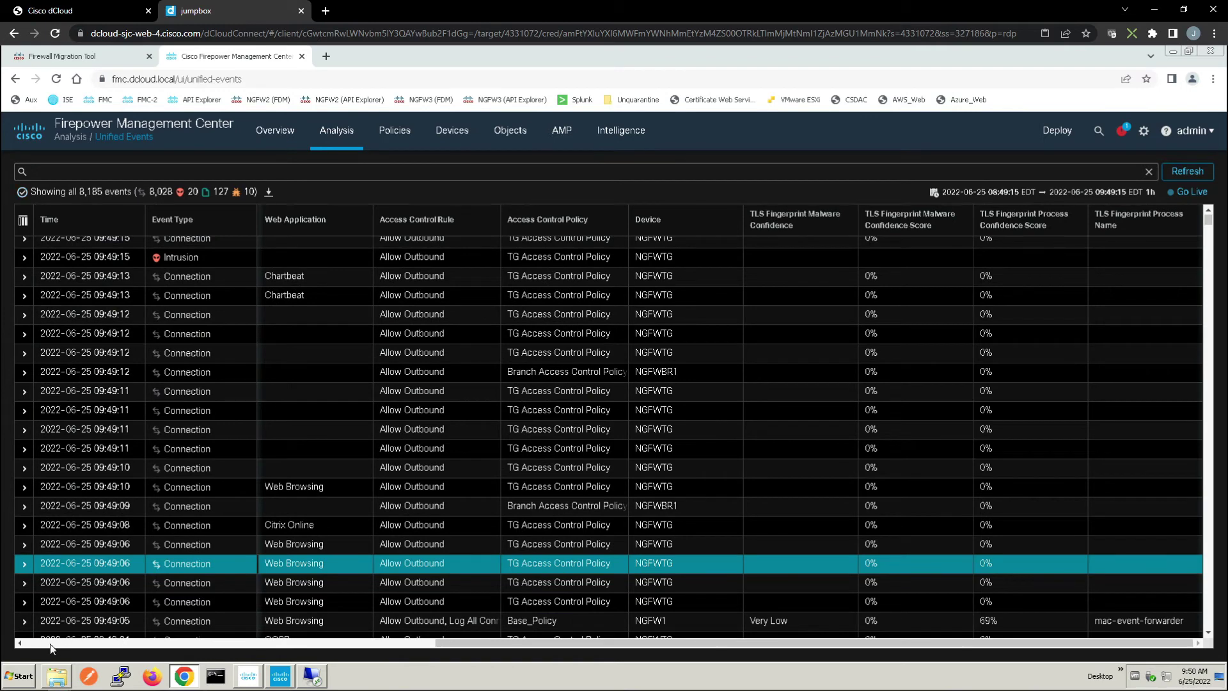
click(52, 644)
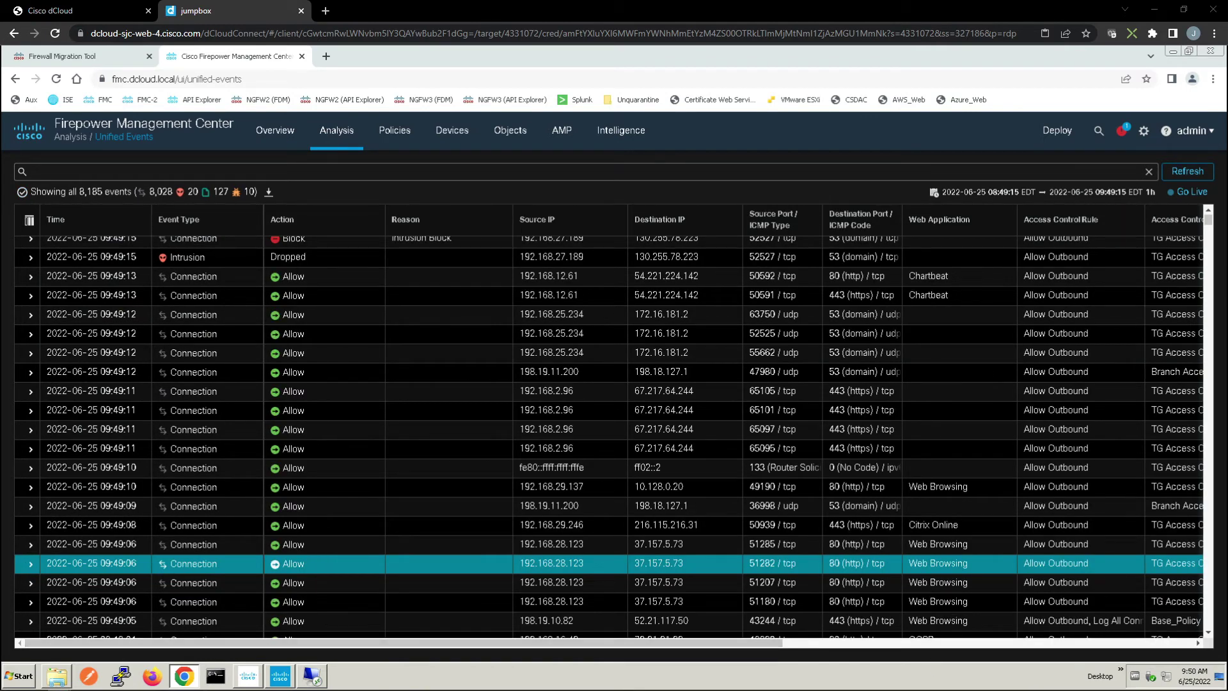
Add an Application Protocol filter set to HTTPS to the event search.
click(773, 172)
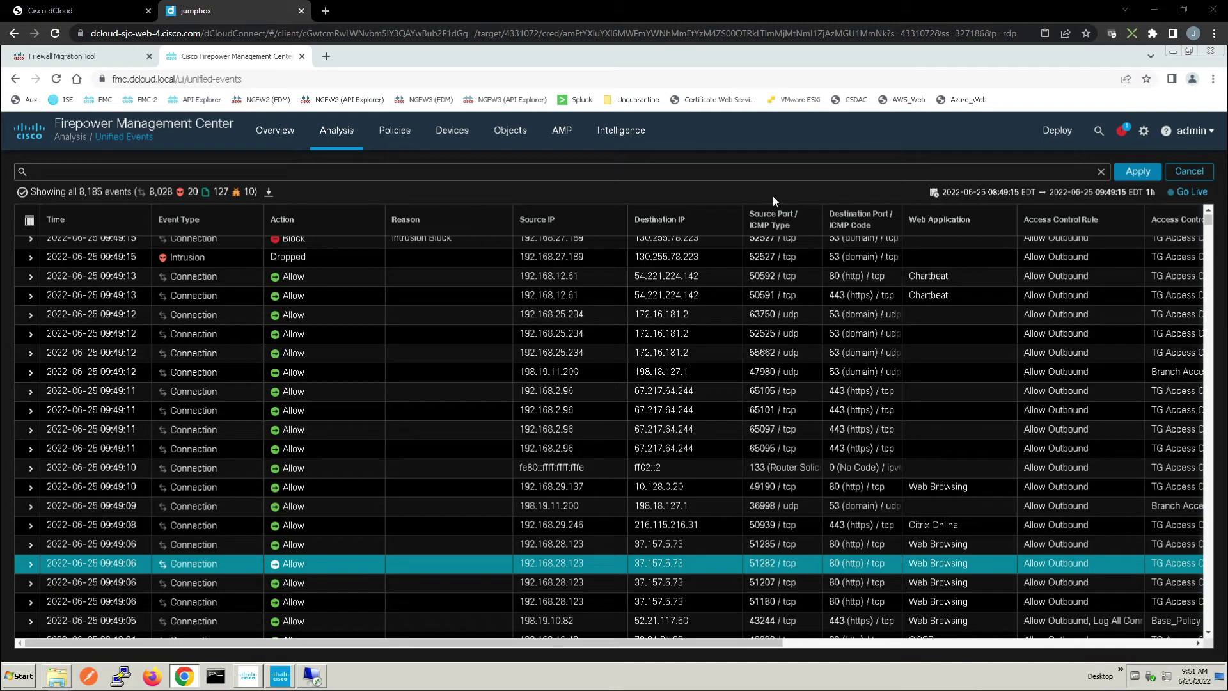
click(474, 174)
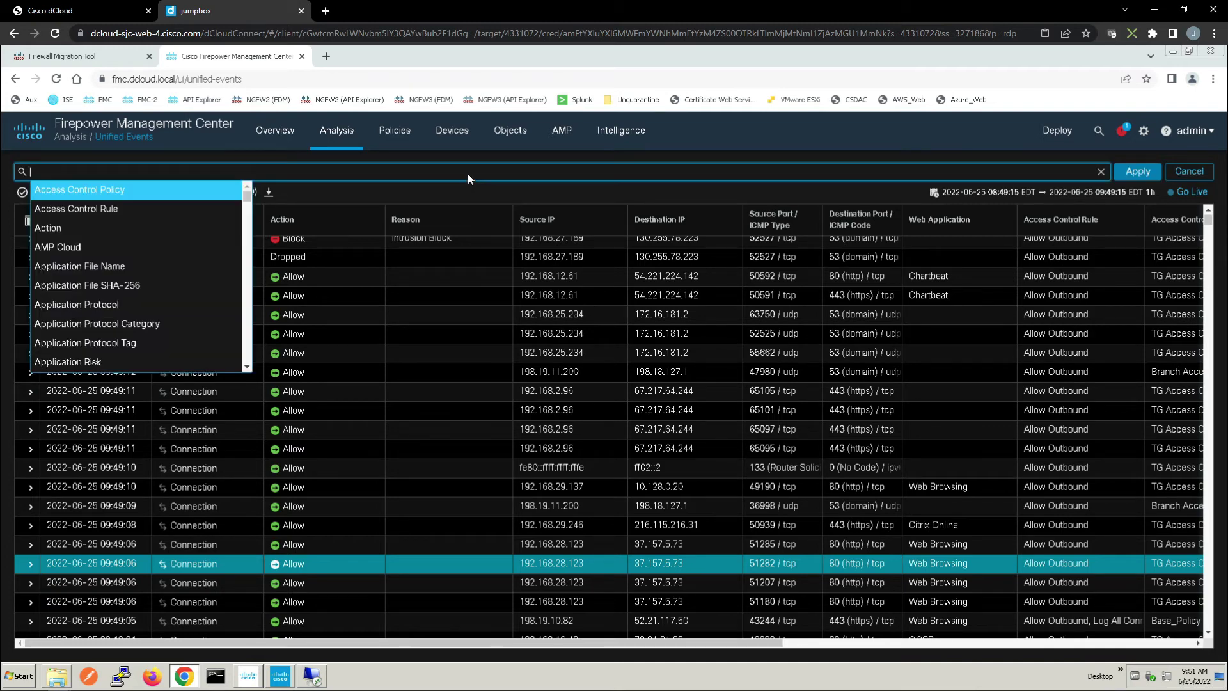
text(Applicatio)
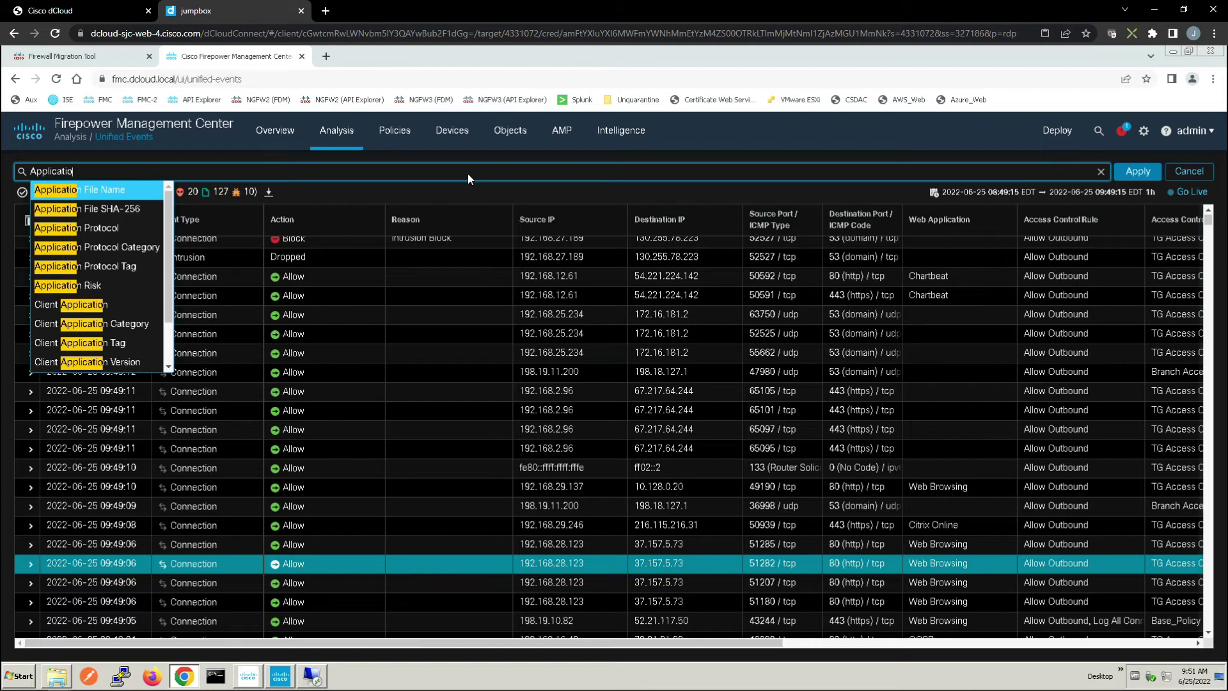
text(n Pro)
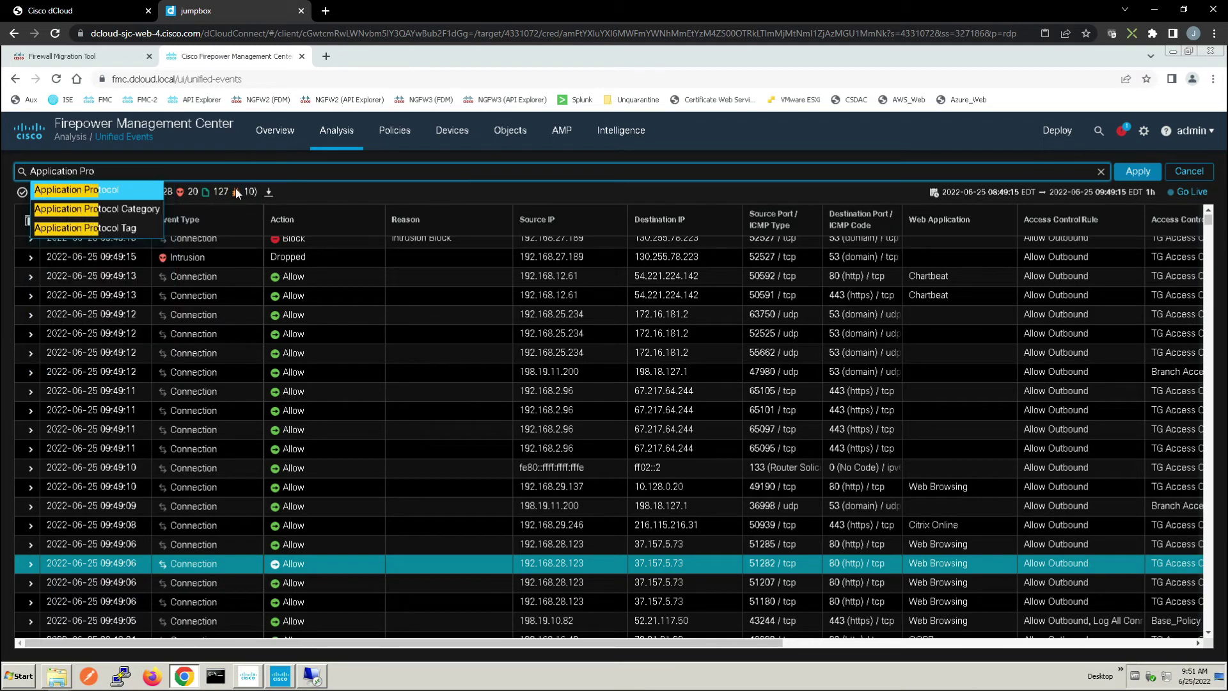
click(118, 189)
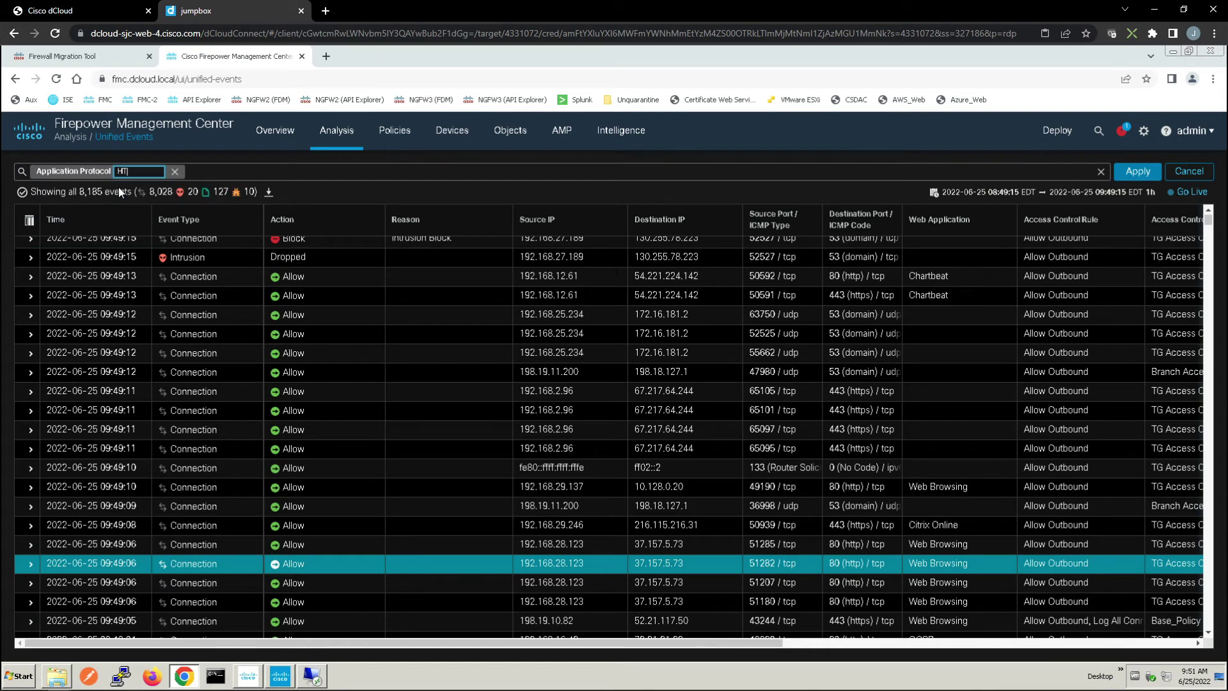
key(Return)
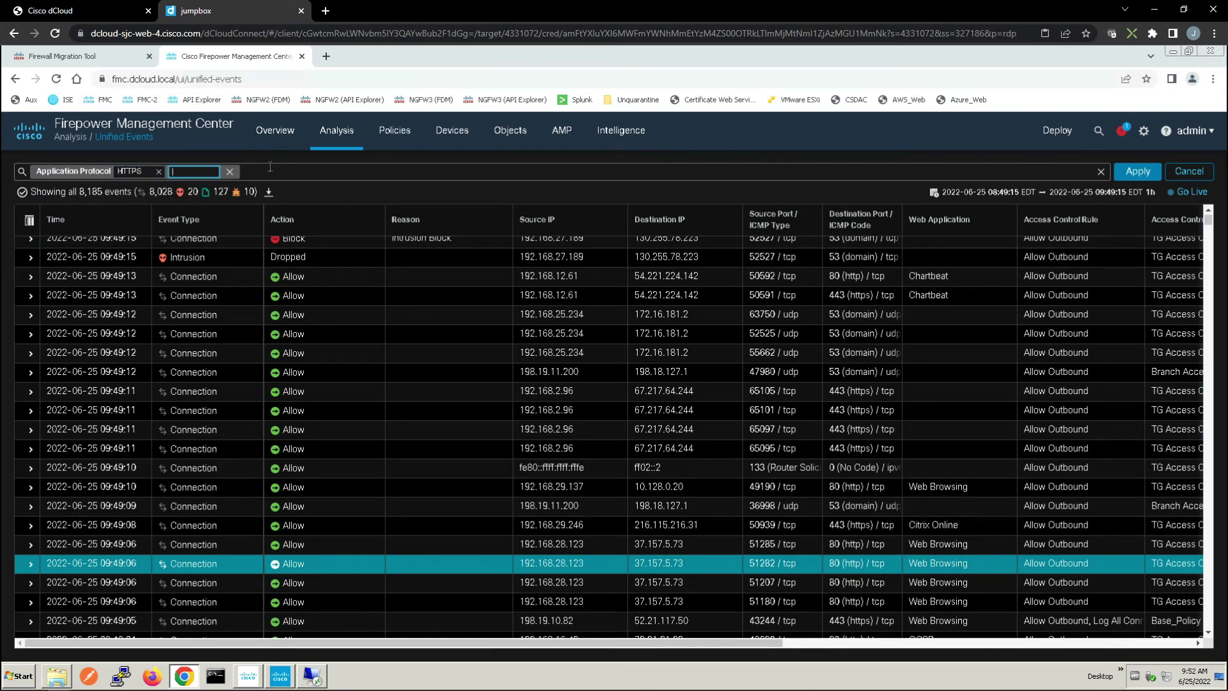
Add a Destination IP filter of 129.21.1.40 and apply both filters.
click(782, 173)
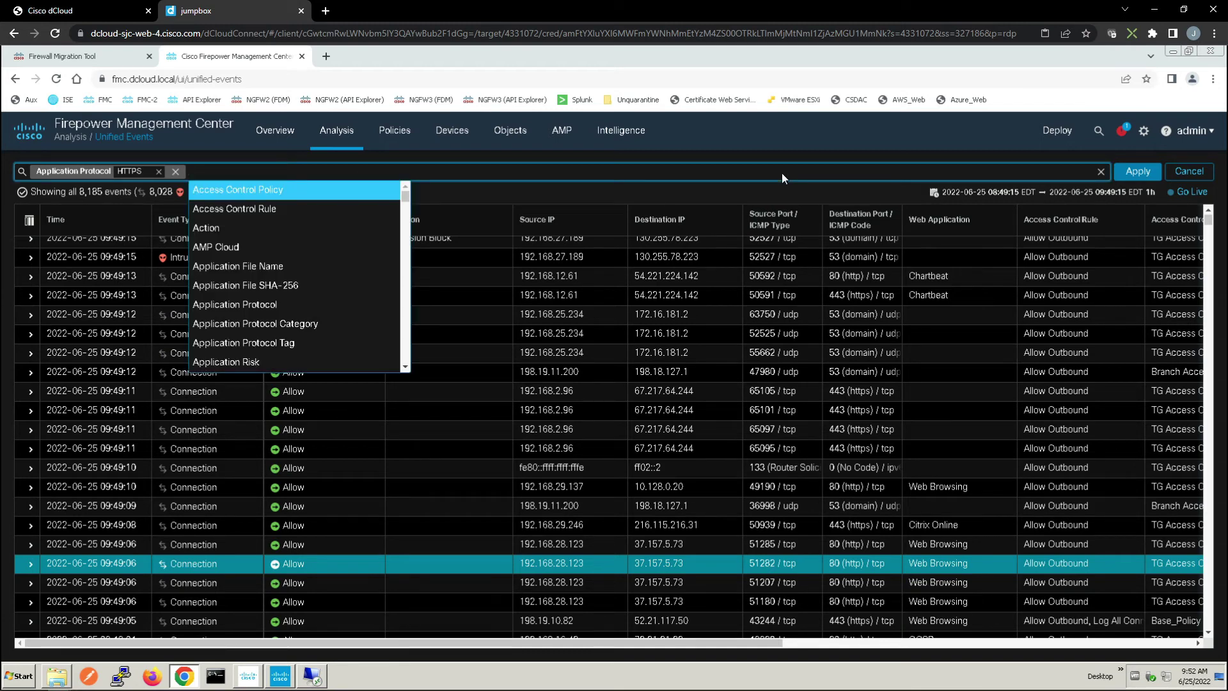
text(Des)
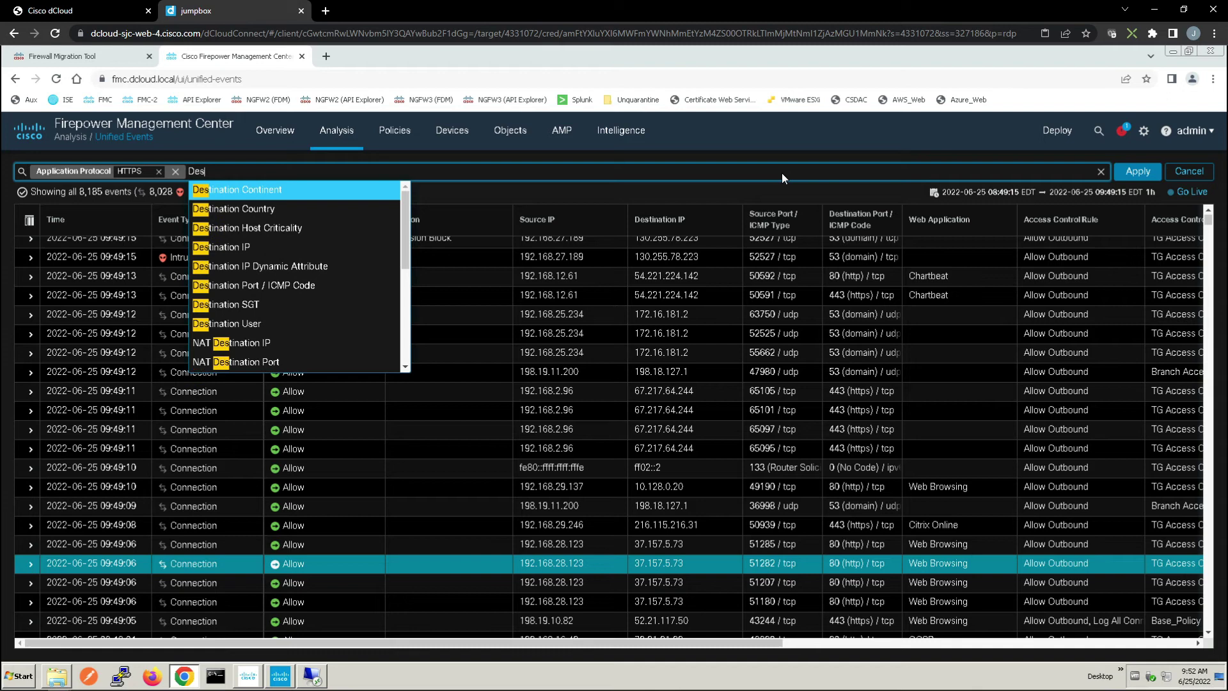
click(217, 254)
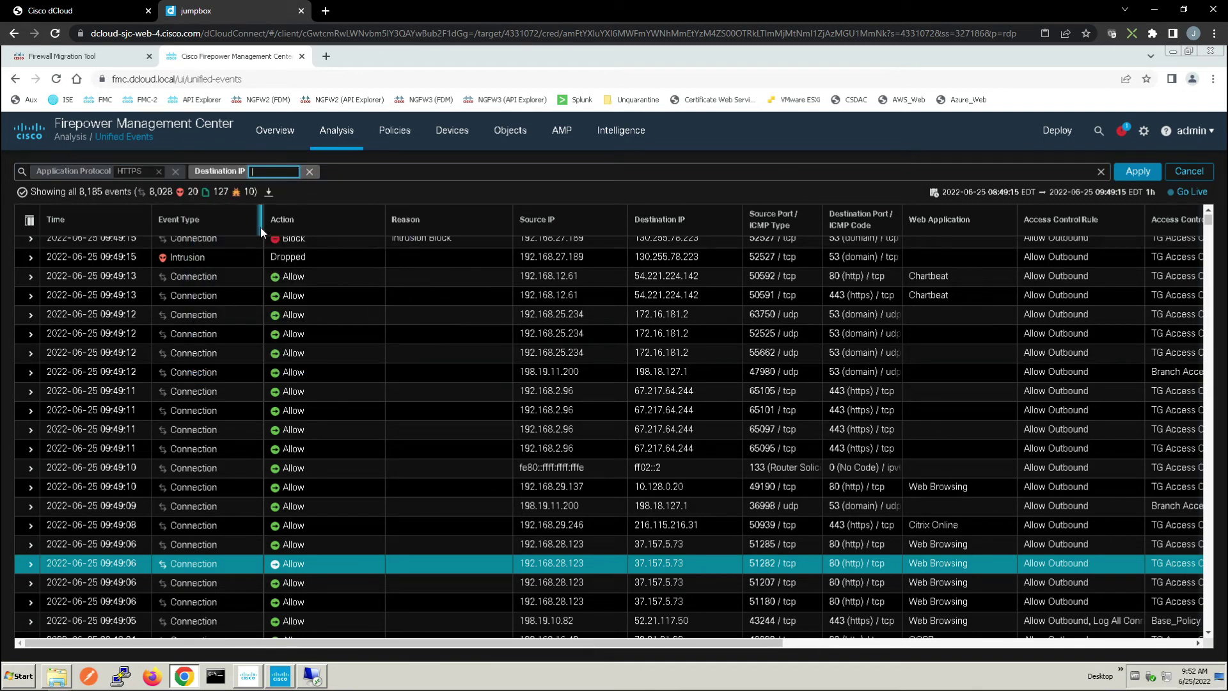
text(129.21)
text(.2)
text(.1.40)
key(Return)
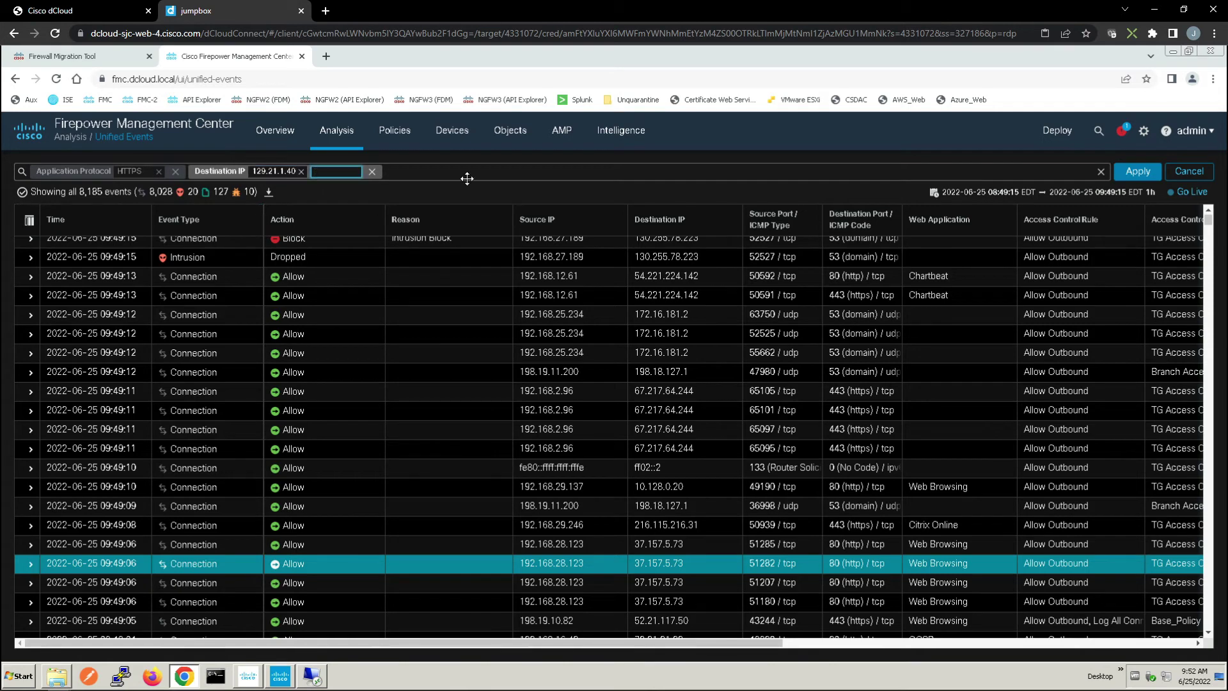
click(1138, 171)
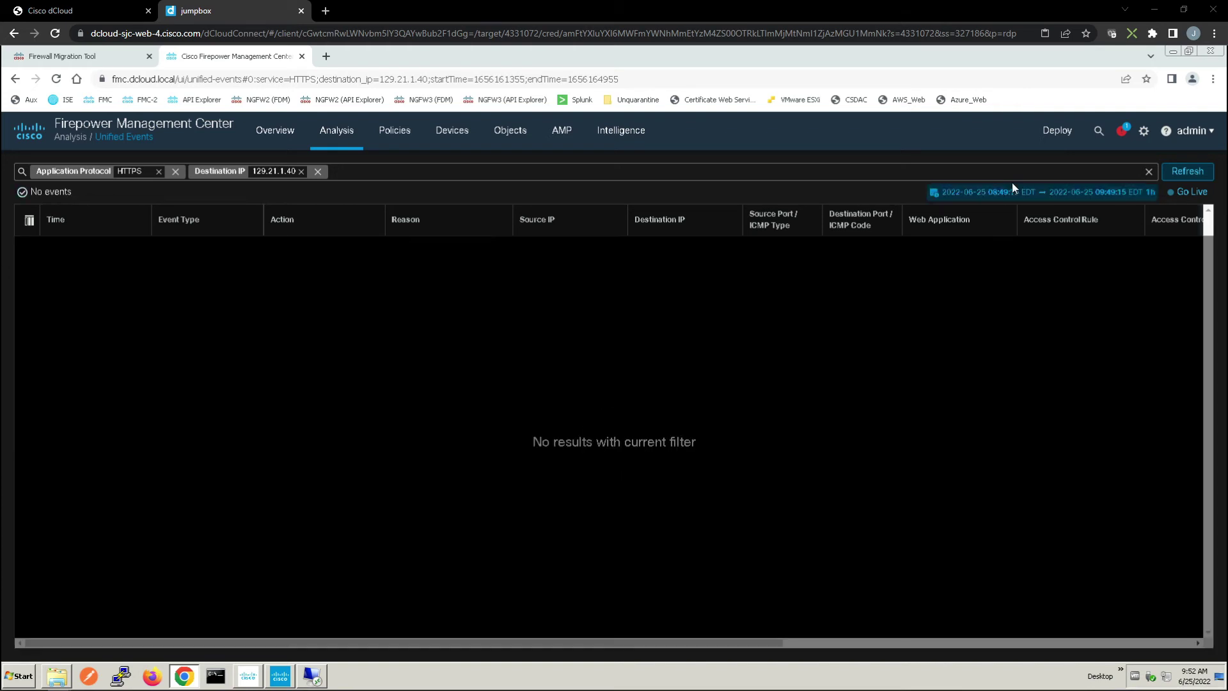
Set a sliding time range covering the last 1 hour.
click(1015, 202)
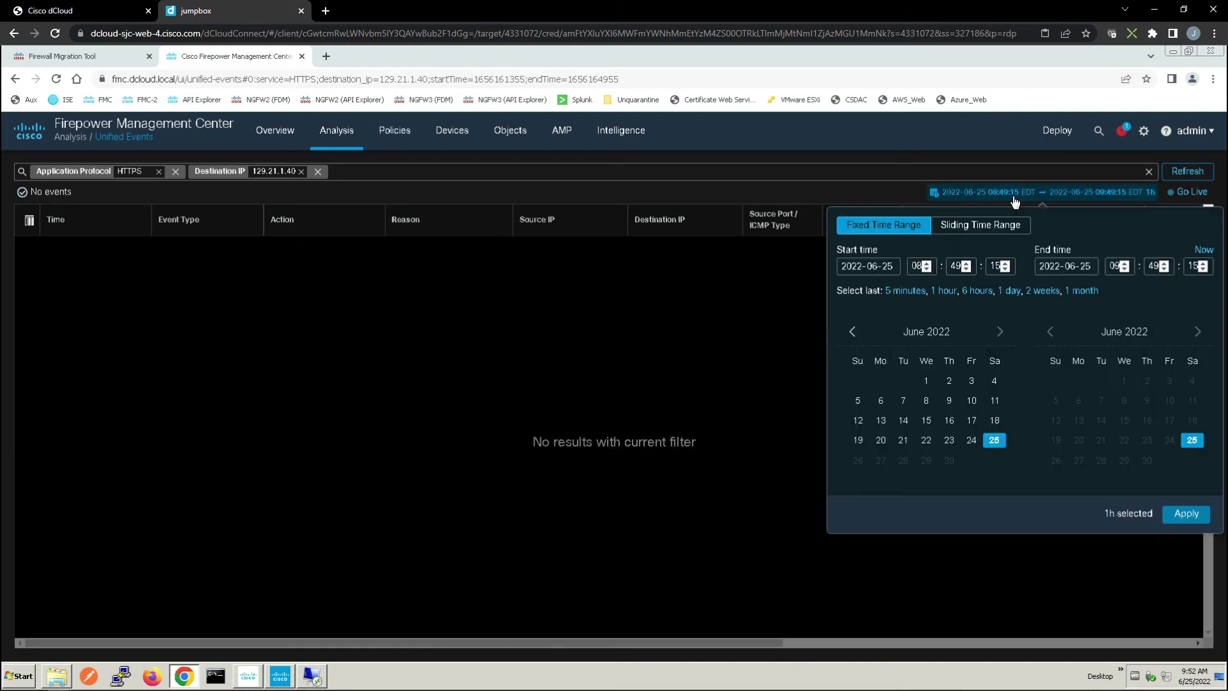
click(984, 225)
click(1188, 329)
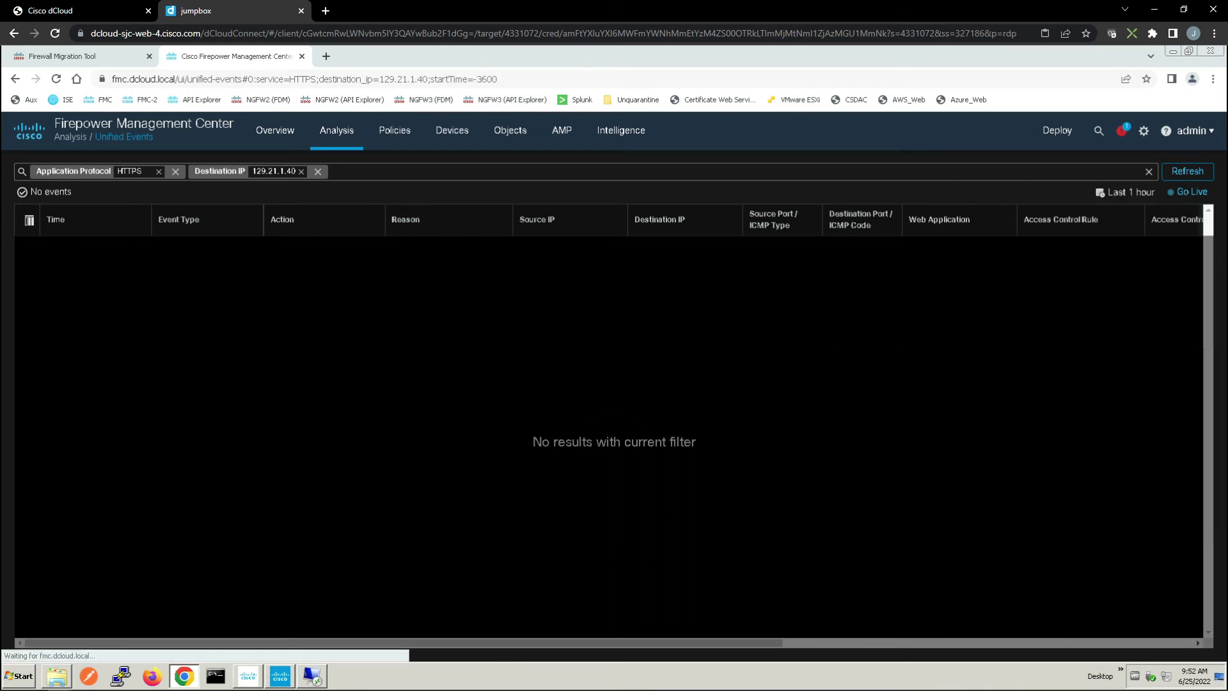
key(alt+Tab)
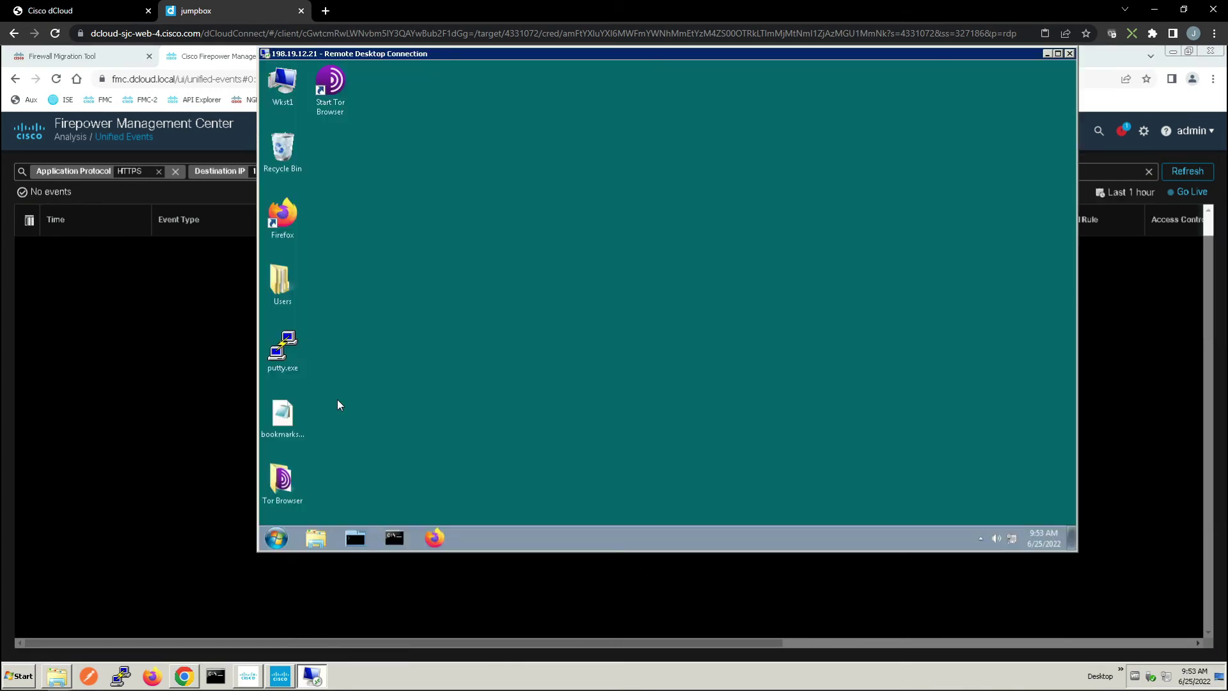
click(434, 539)
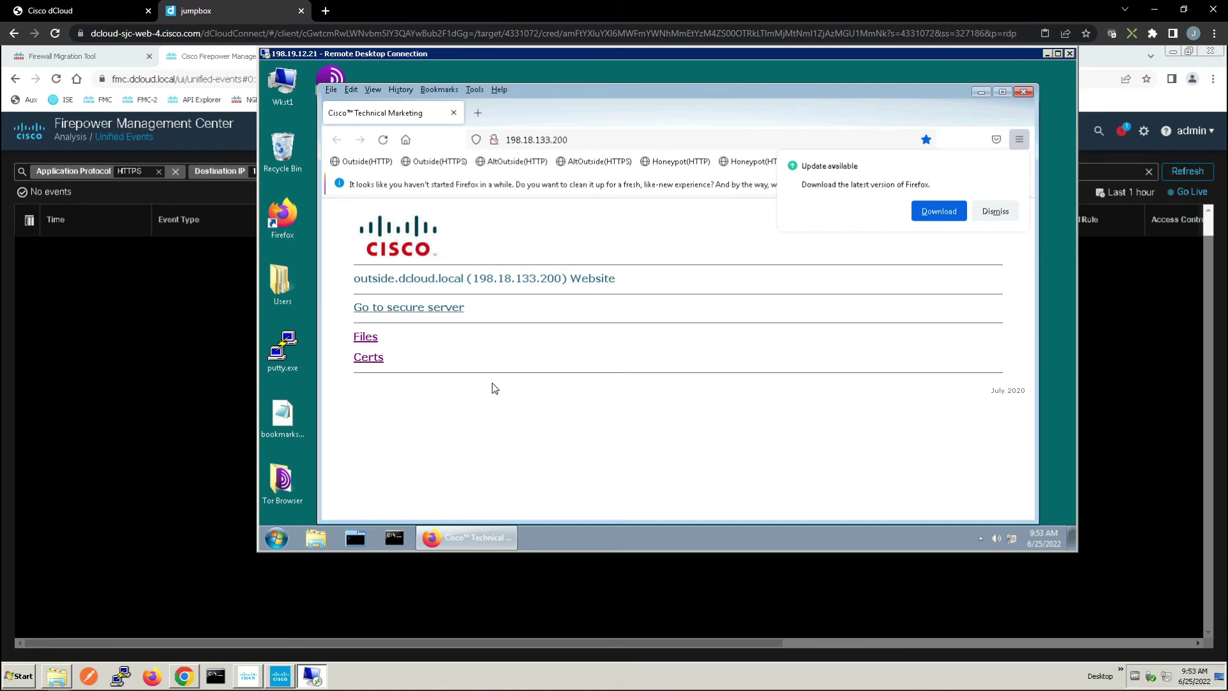
click(478, 115)
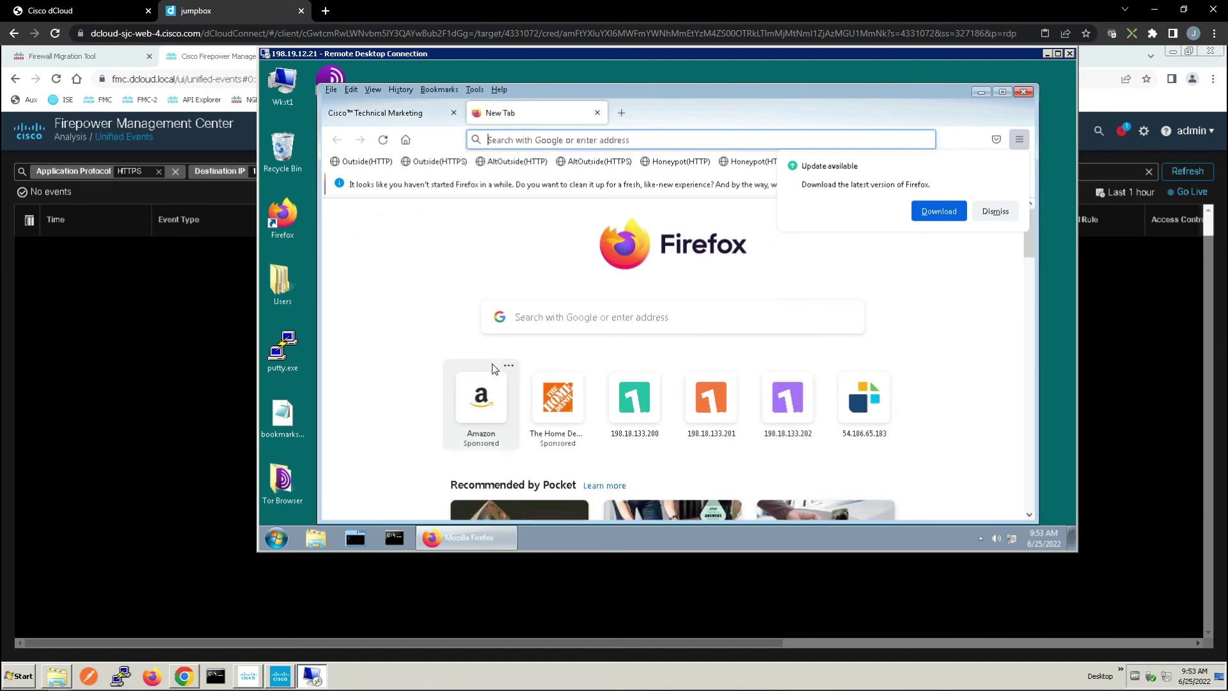
text(https://)
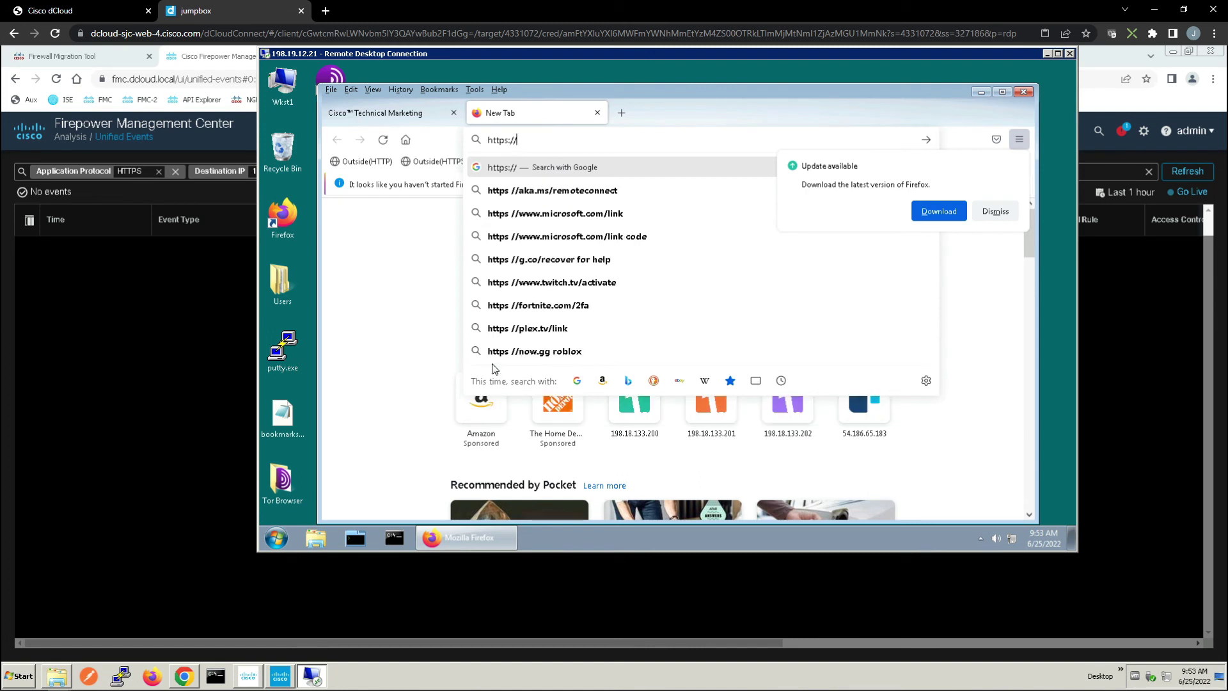
text(rit.e)
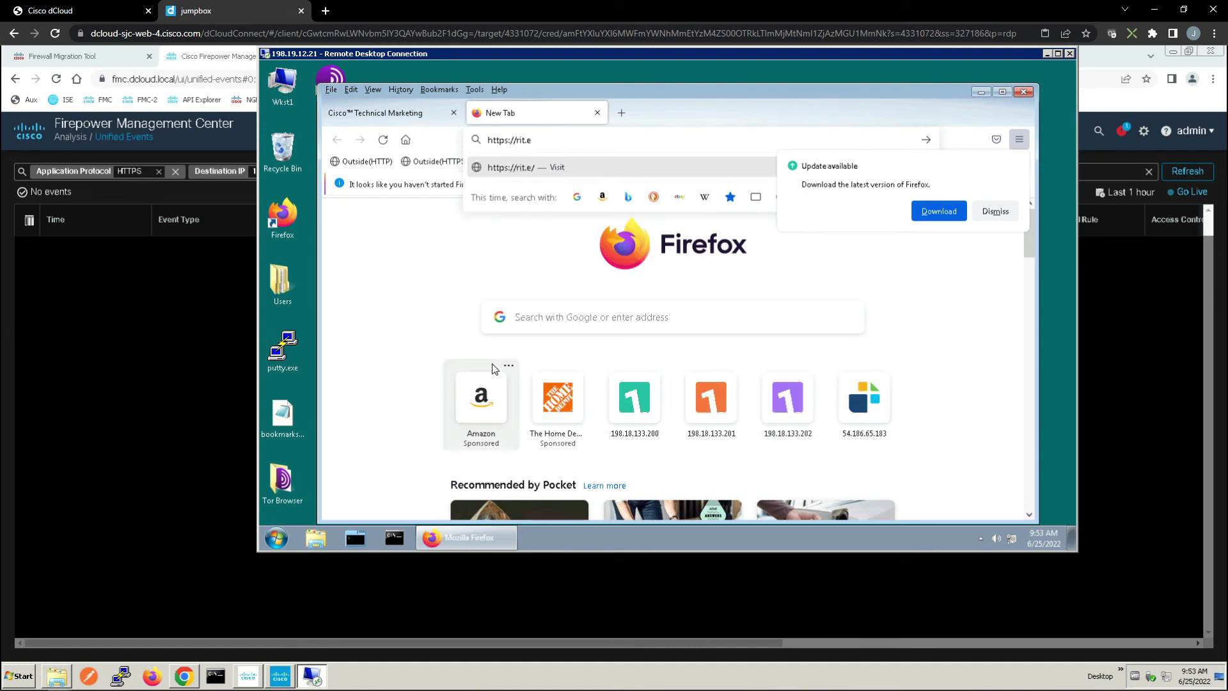
text(du)
key(Return)
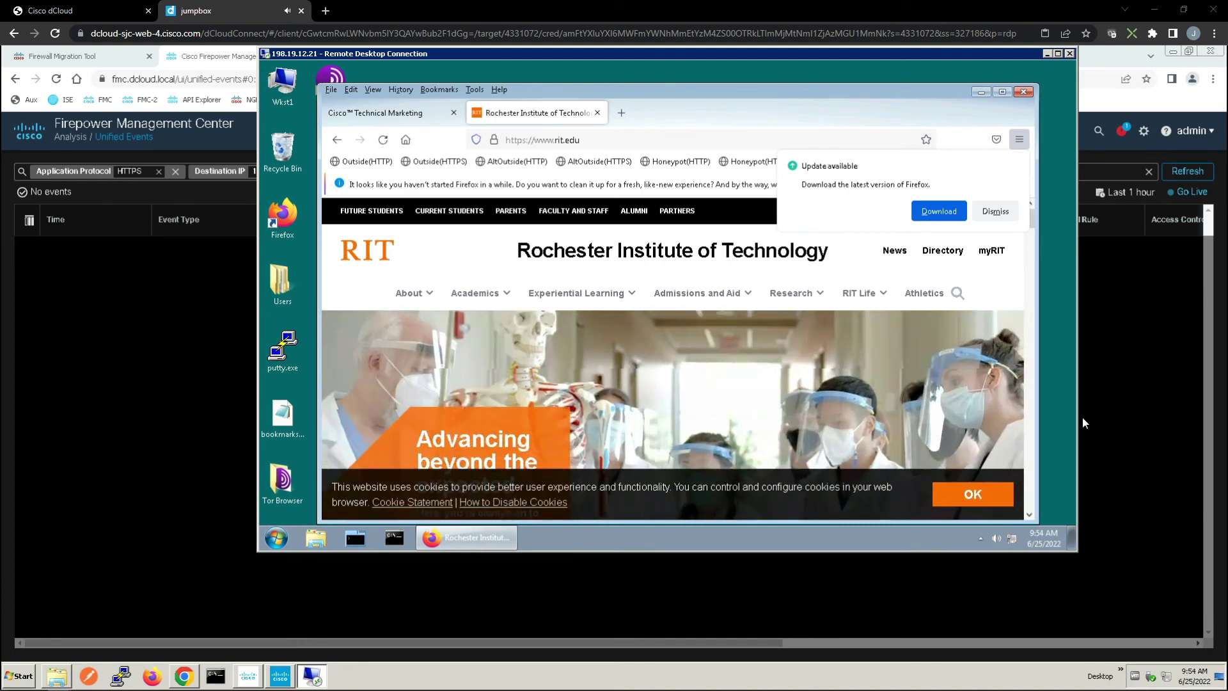
Refresh the filtered events, inspect the new HTTPS connection, and view its TLS Fingerprint columns (firefox, 90%).
click(115, 381)
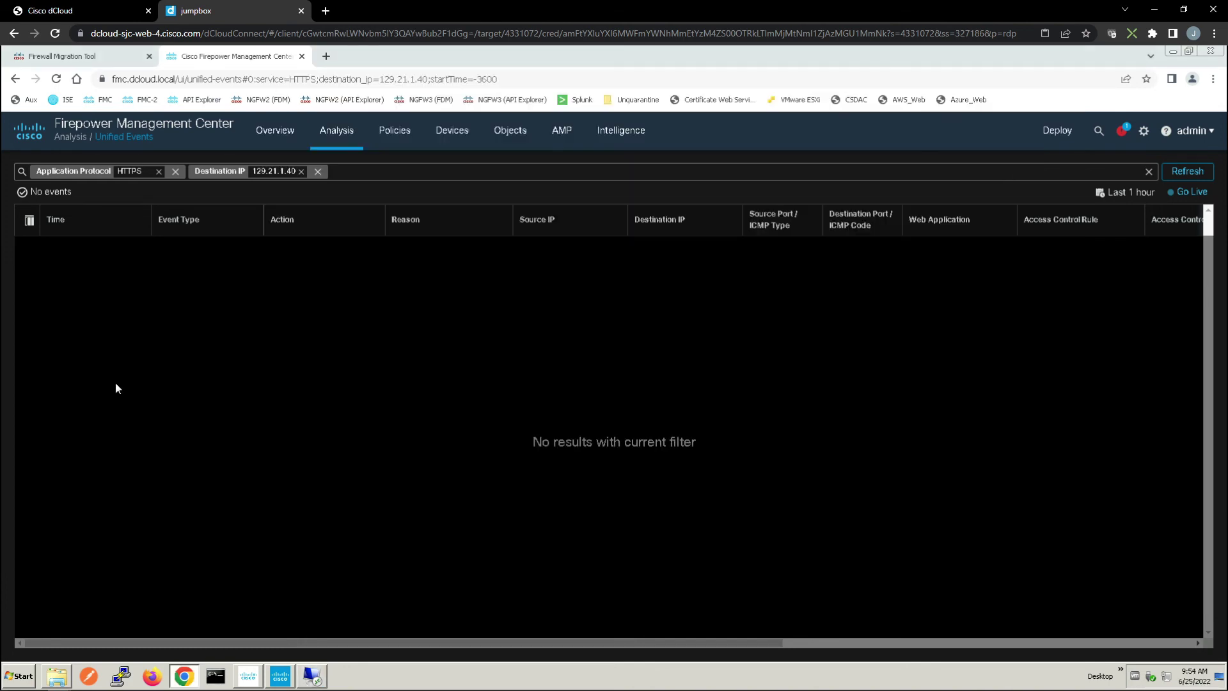
click(1190, 174)
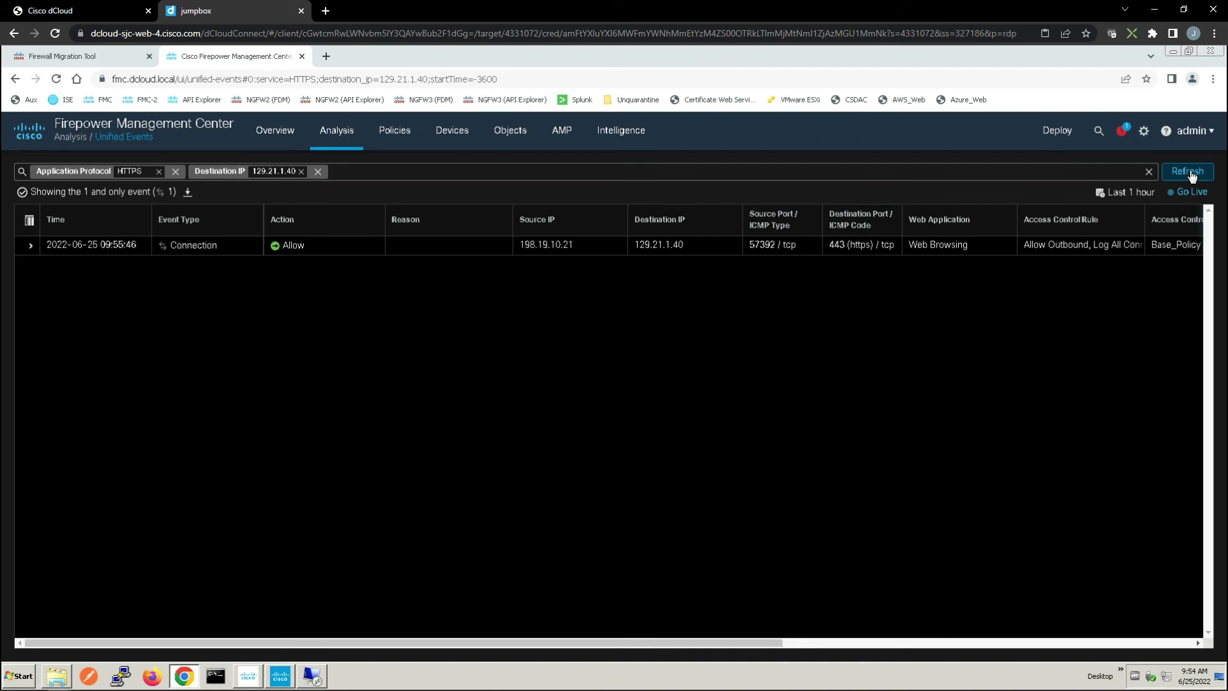
click(30, 246)
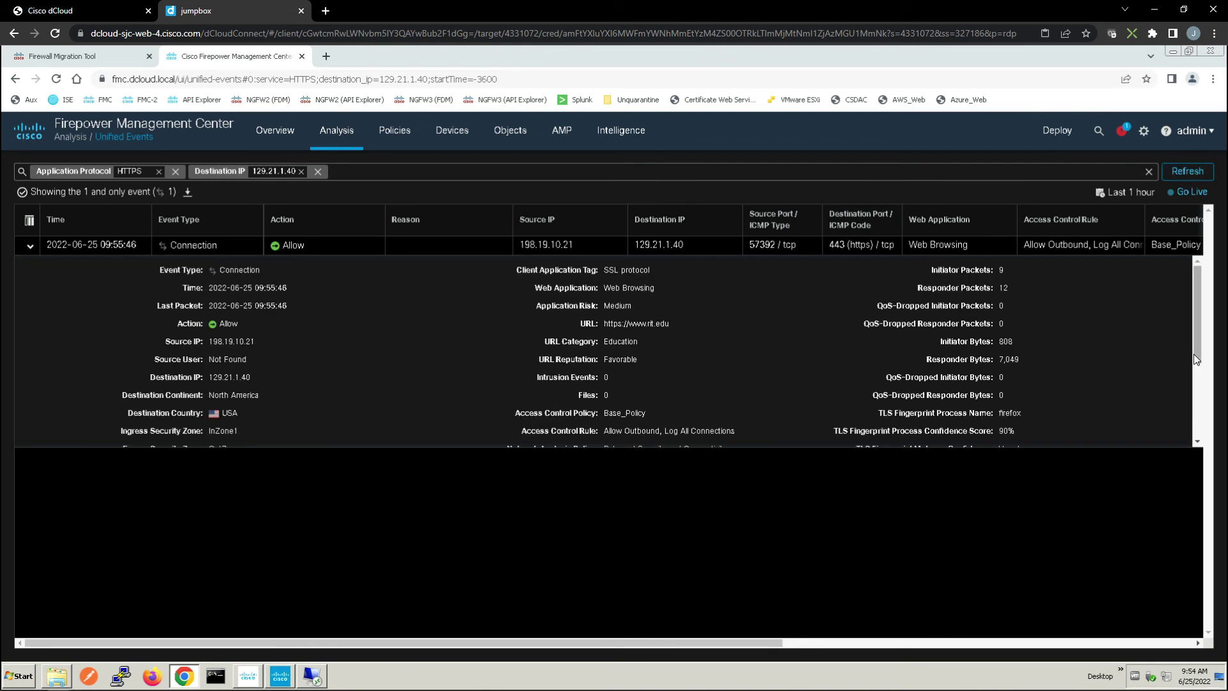
drag(1195, 360, 1195, 421)
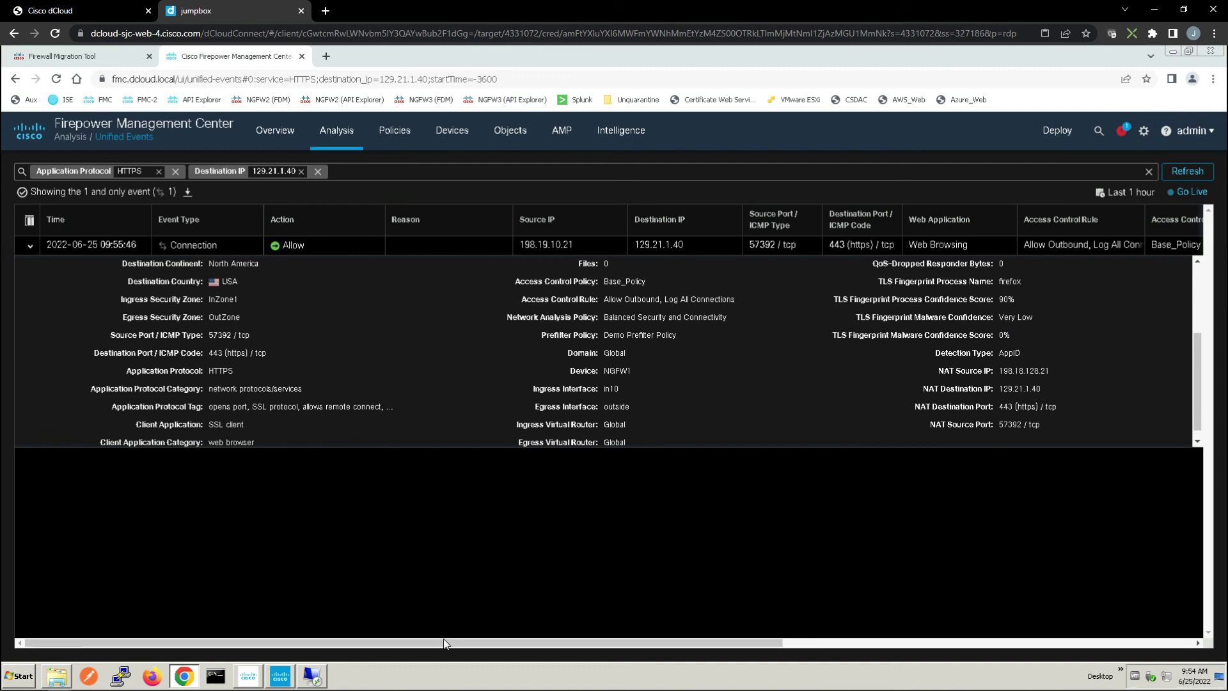
drag(454, 644, 29, 248)
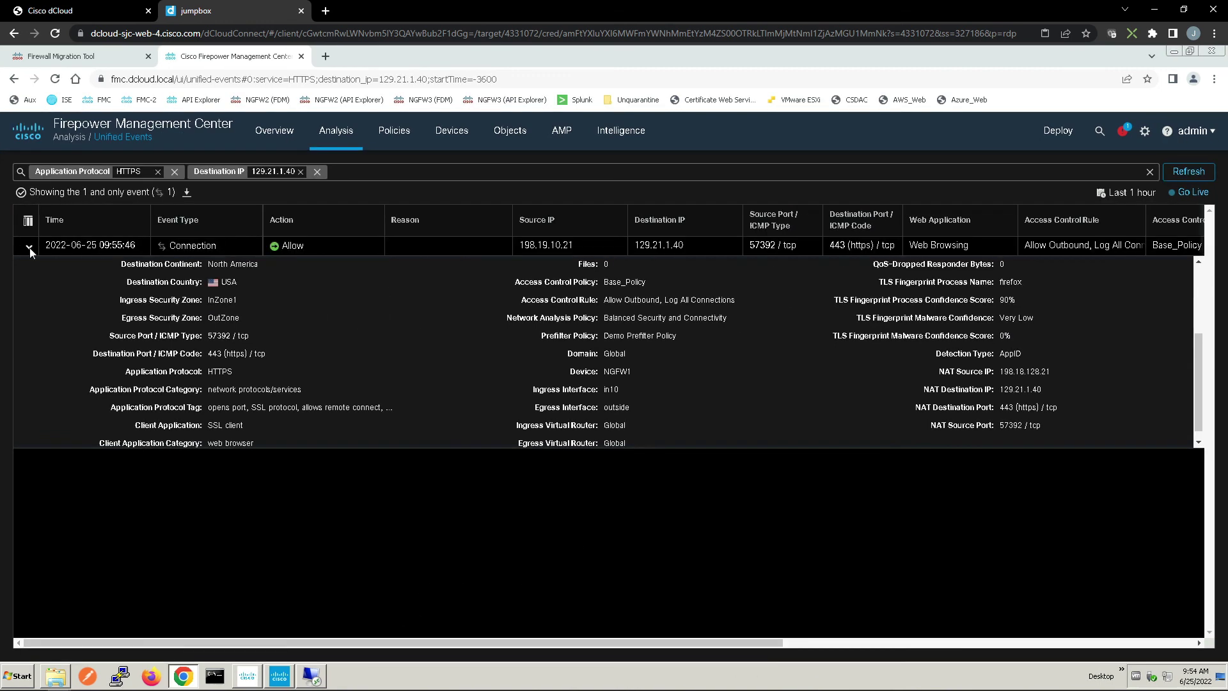
click(29, 248)
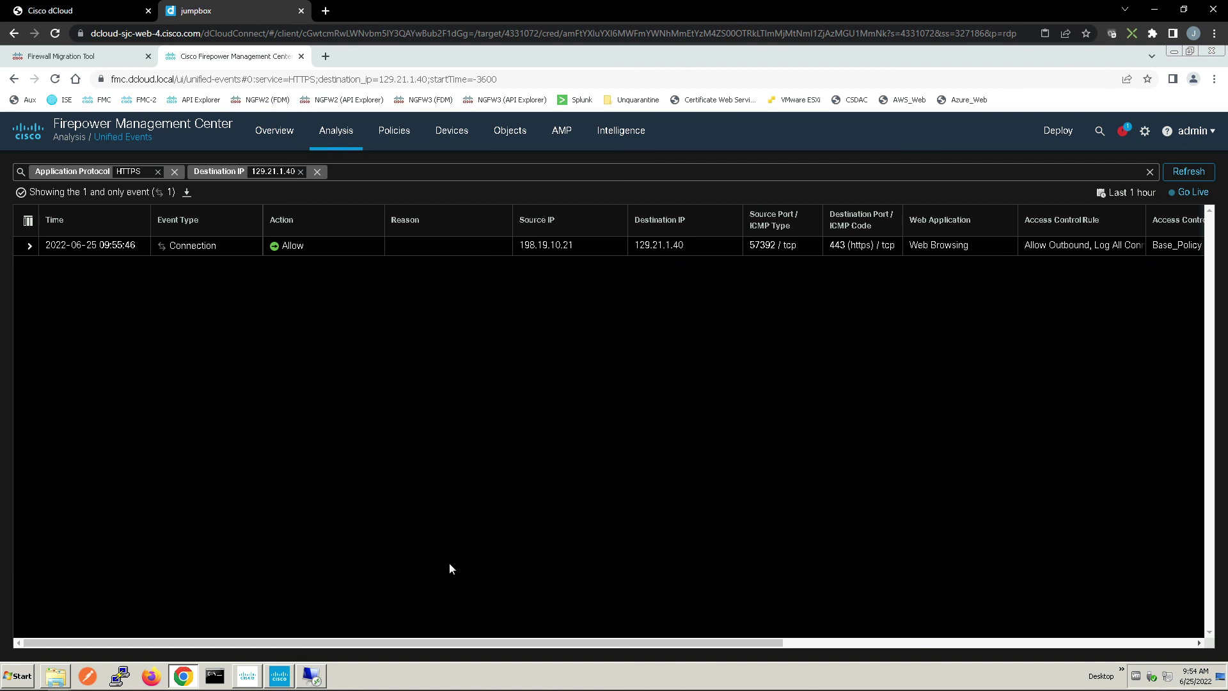
drag(378, 644, 883, 654)
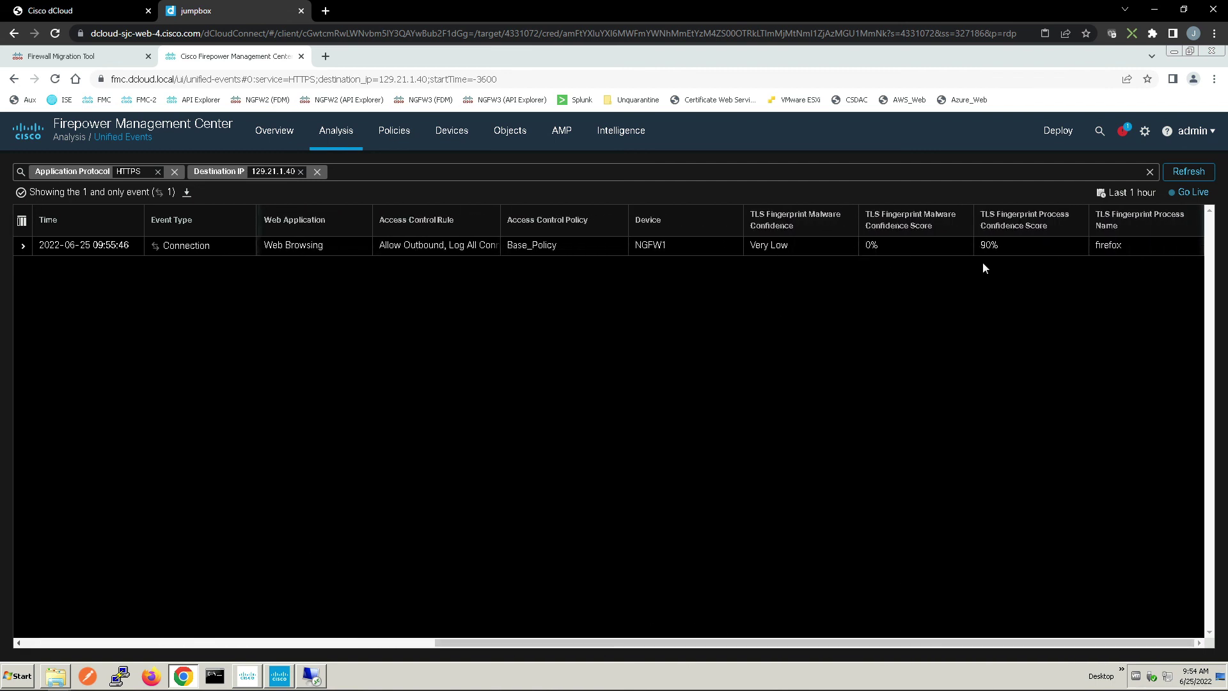